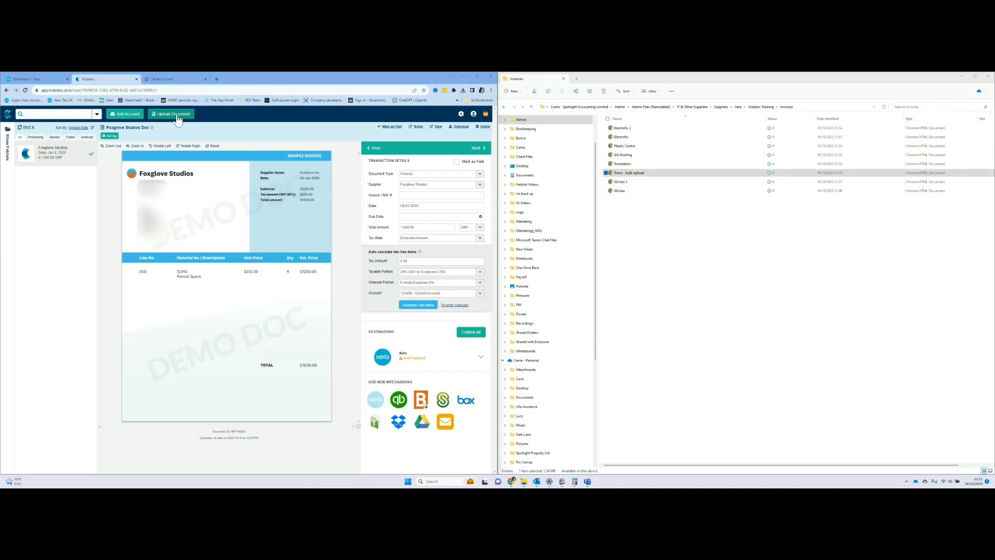
# Step: Open the document upload dialog and clear its list of completed uploads
pyautogui.click(176, 118)
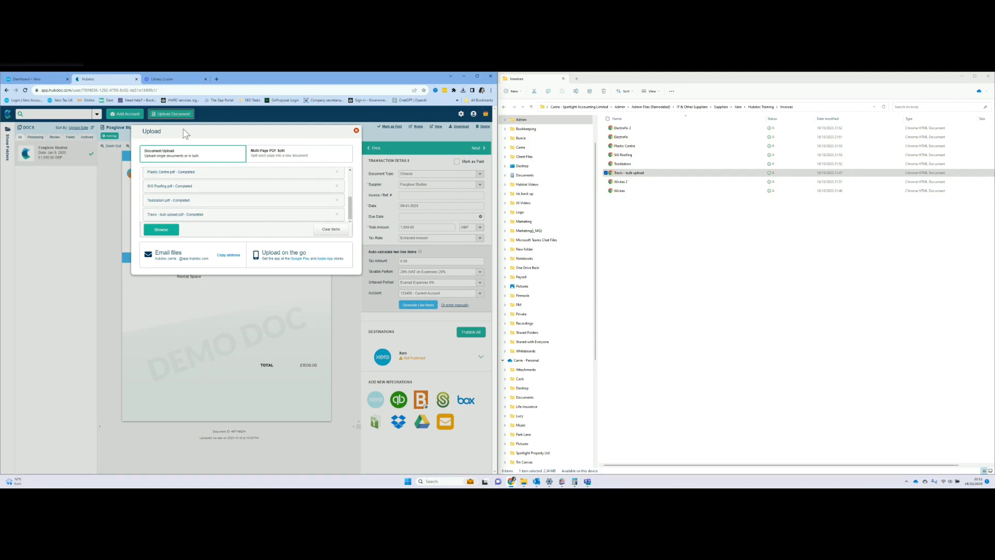
pyautogui.click(331, 230)
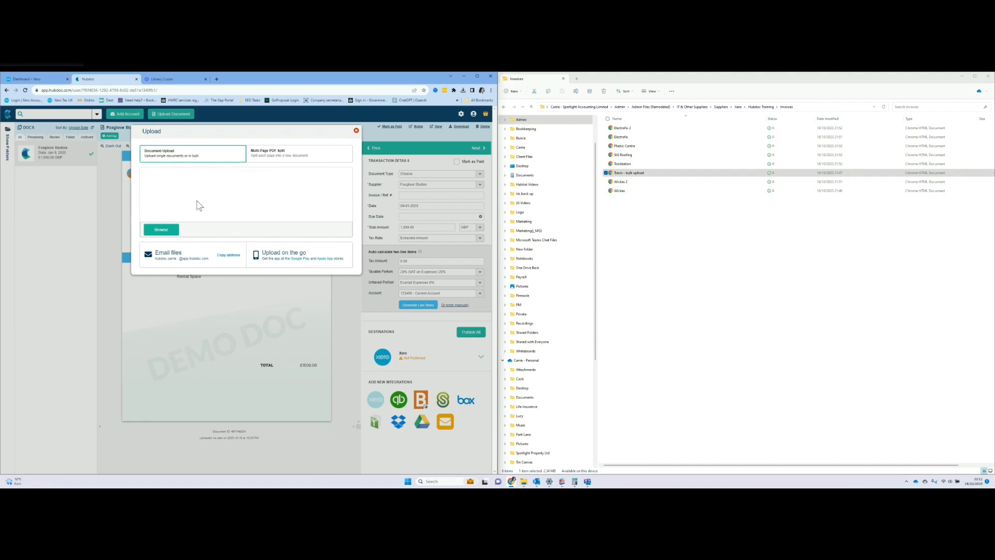
# Step: Open the Travis - bulk upload PDF from the Invoices folder and look through all its pages
pyautogui.doubleClick(633, 176)
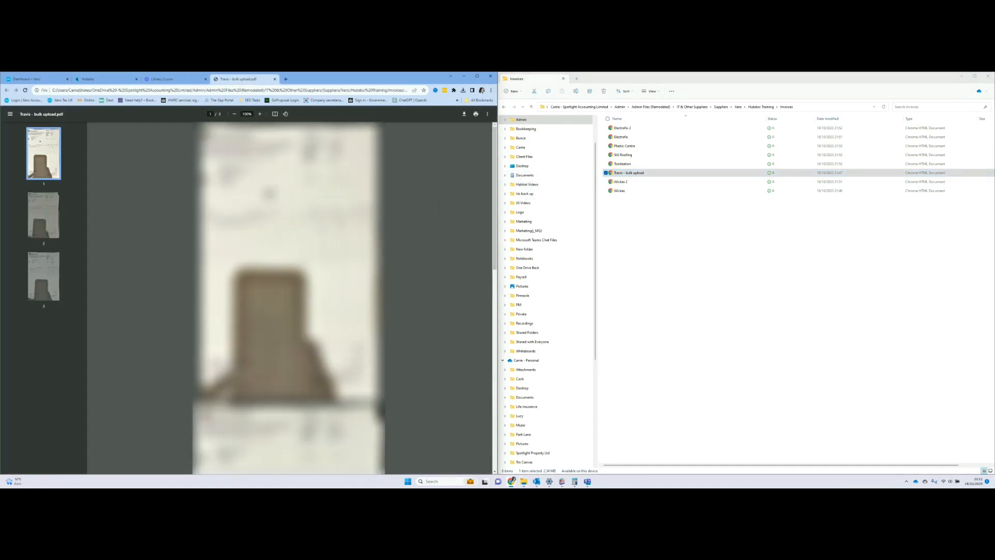
pyautogui.scroll(-10, 289, 298)
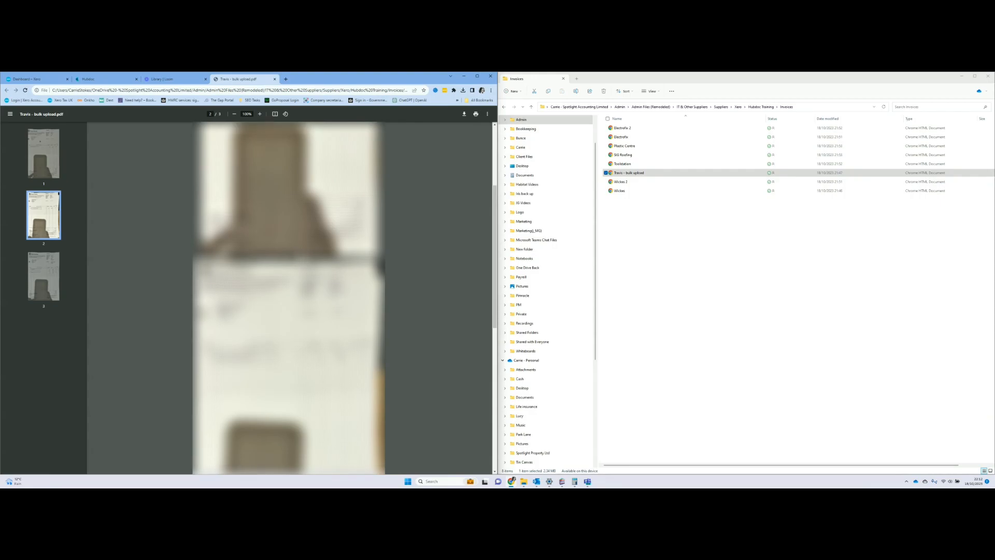
pyautogui.scroll(-10, 289, 298)
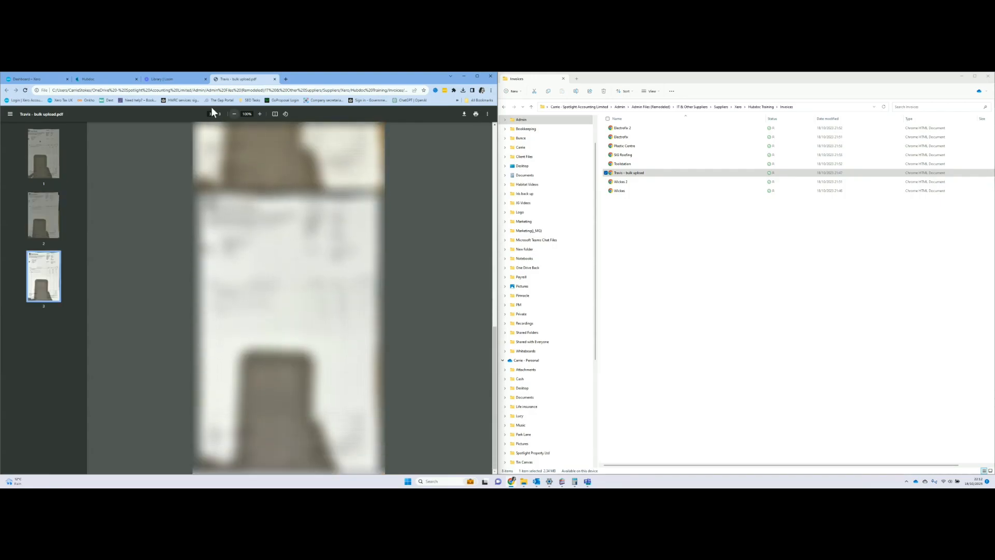
# Step: Back in Hubdoc, upload the Travis - bulk upload PDF with Multi-Page PDF Split so each page becomes its own document
pyautogui.click(96, 80)
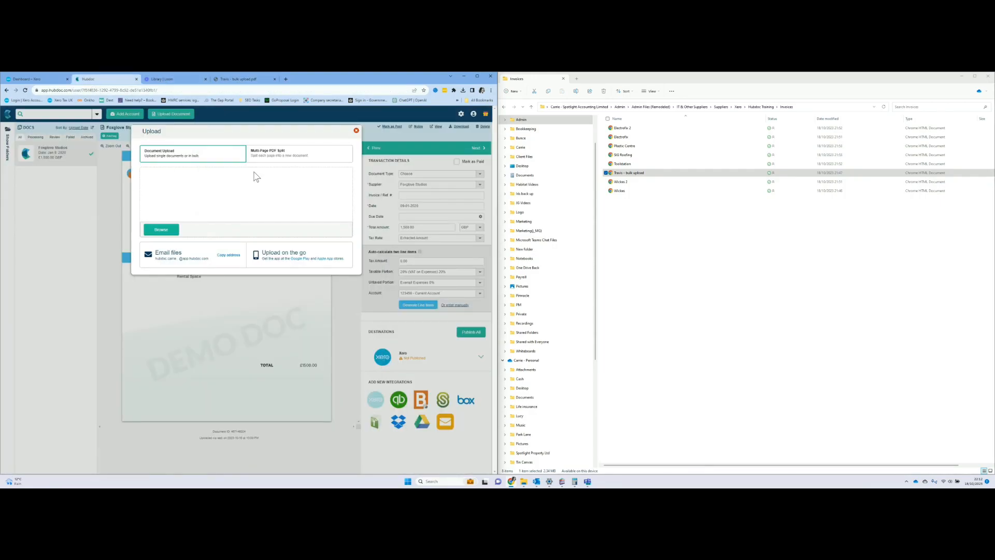
pyautogui.click(280, 152)
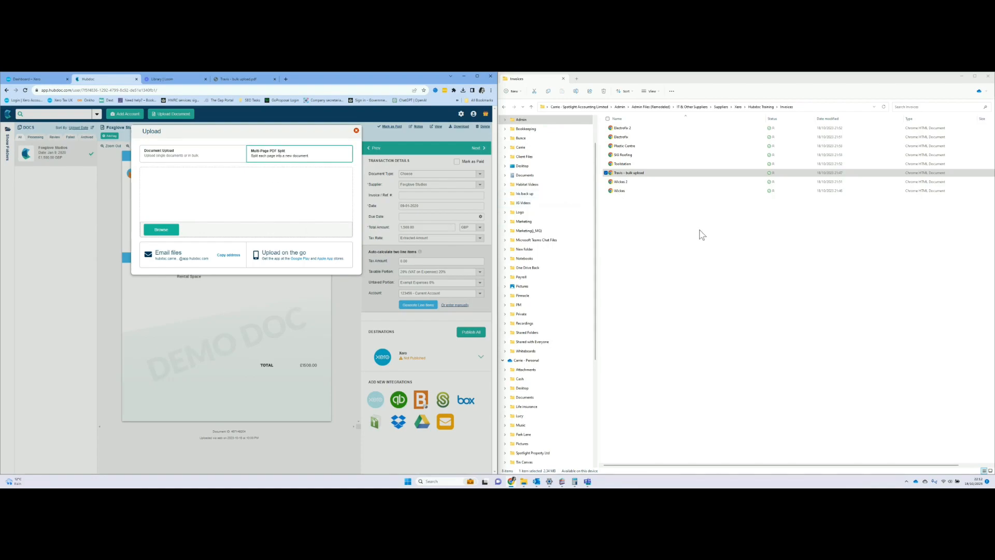
pyautogui.moveTo(633, 174); pyautogui.dragTo(200, 214)
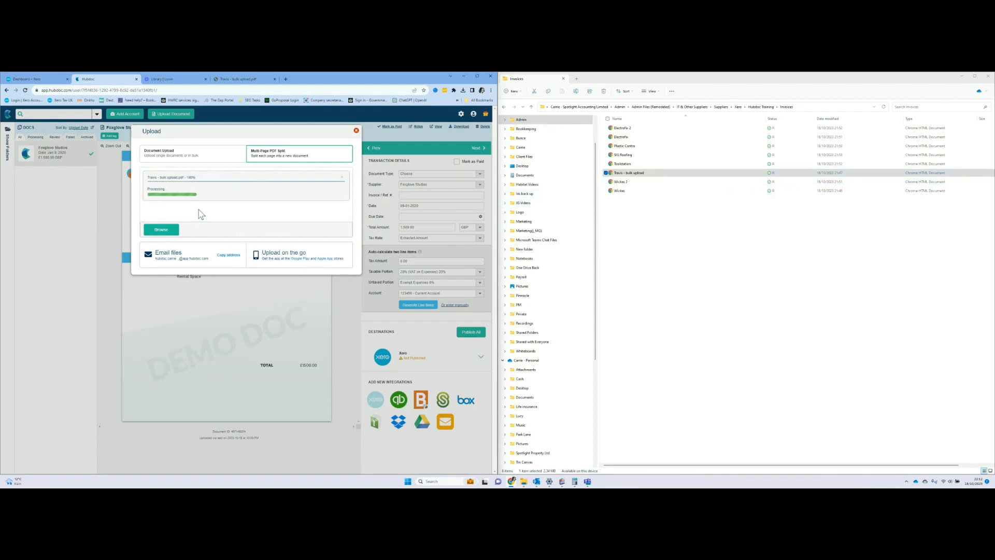
pyautogui.click(175, 234)
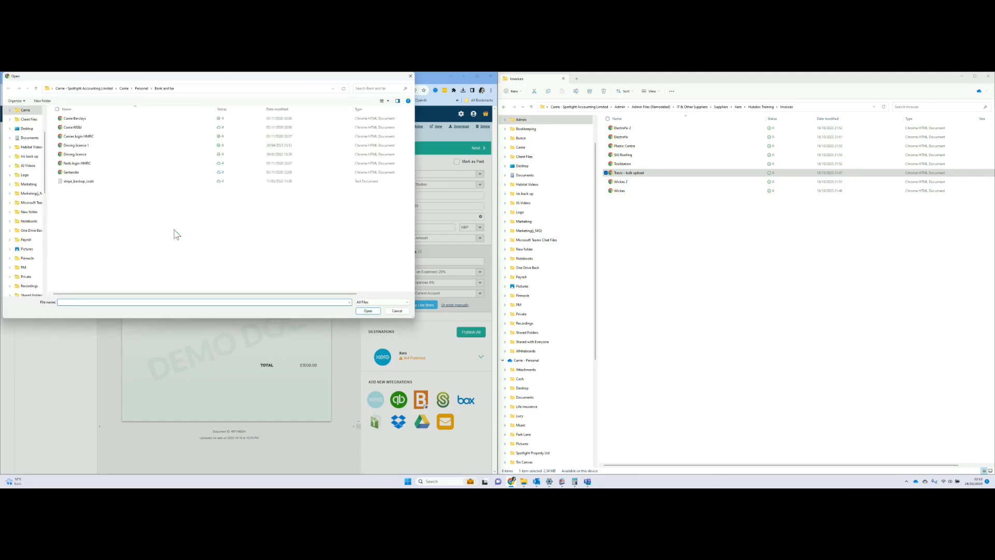
pyautogui.click(410, 76)
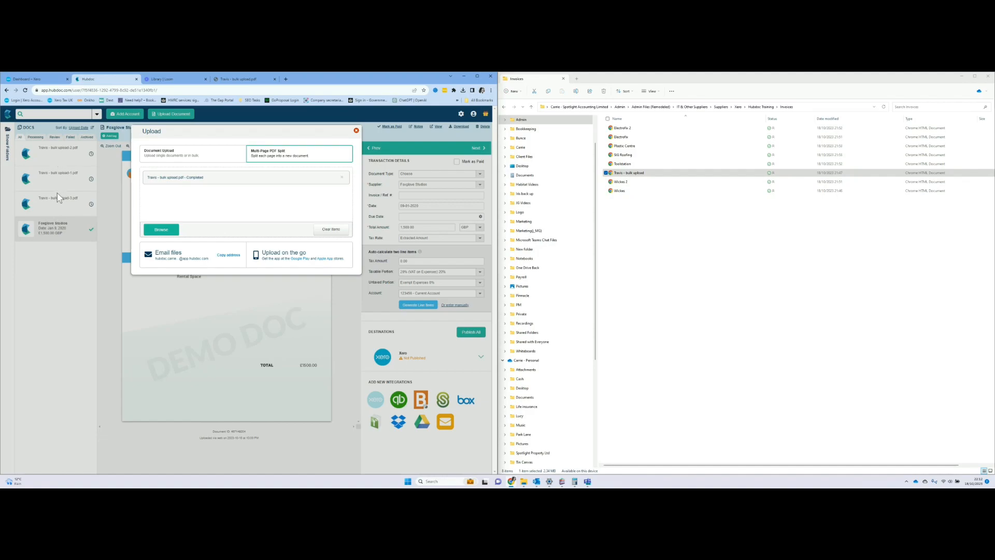
# Step: Upload all invoices in the folder except Travis - bulk upload as single documents using Document Upload, and close the upload dialog
pyautogui.click(177, 158)
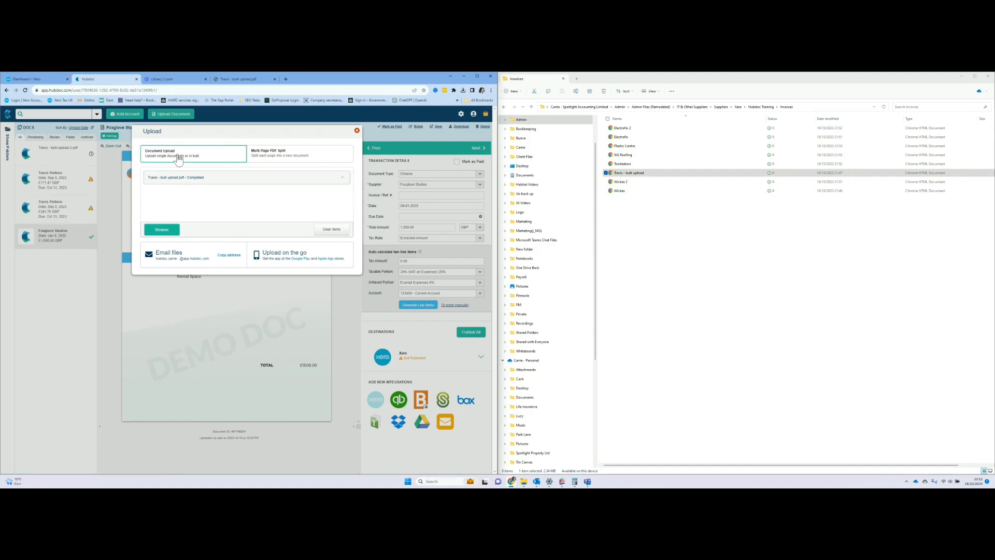
pyautogui.click(632, 193)
pyautogui.keyDown('ctrl'); pyautogui.click(630, 183); pyautogui.keyUp('ctrl')
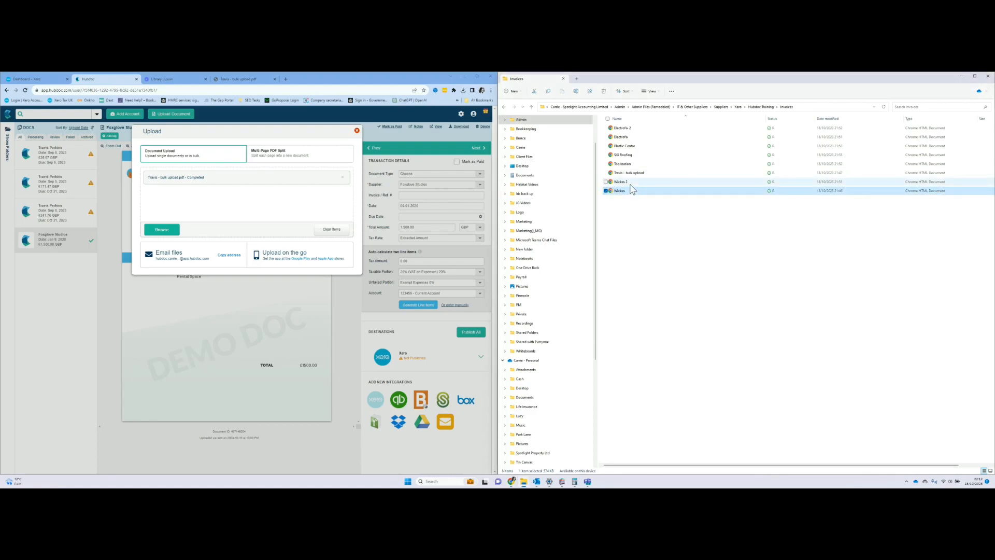
pyautogui.click(606, 164)
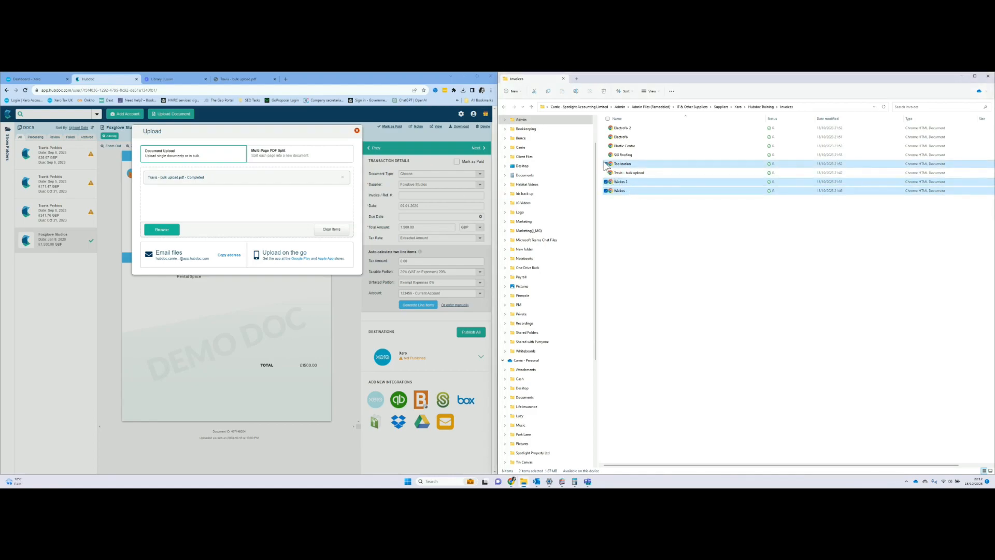
pyautogui.click(606, 154)
pyautogui.click(606, 145)
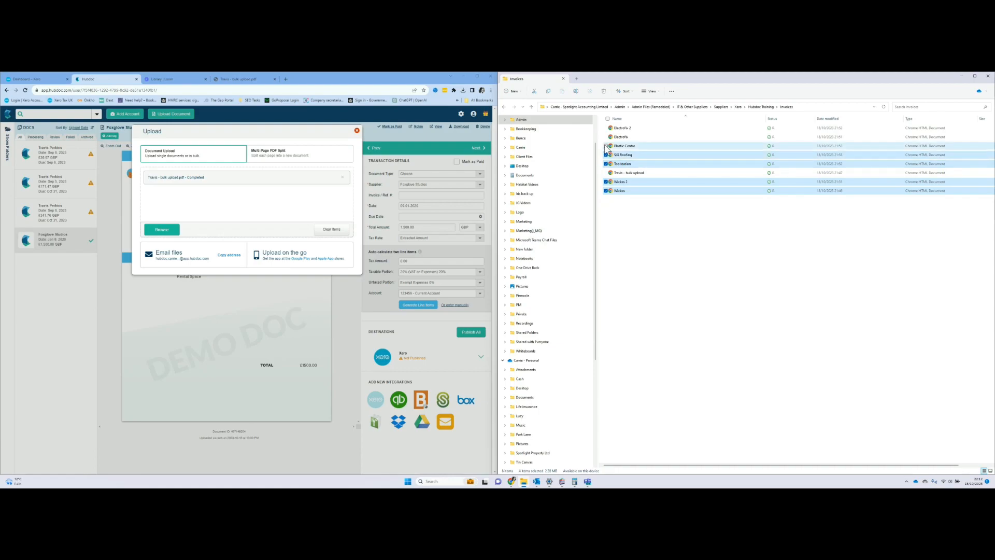
pyautogui.click(606, 137)
pyautogui.click(606, 128)
pyautogui.moveTo(621, 139); pyautogui.dragTo(239, 213)
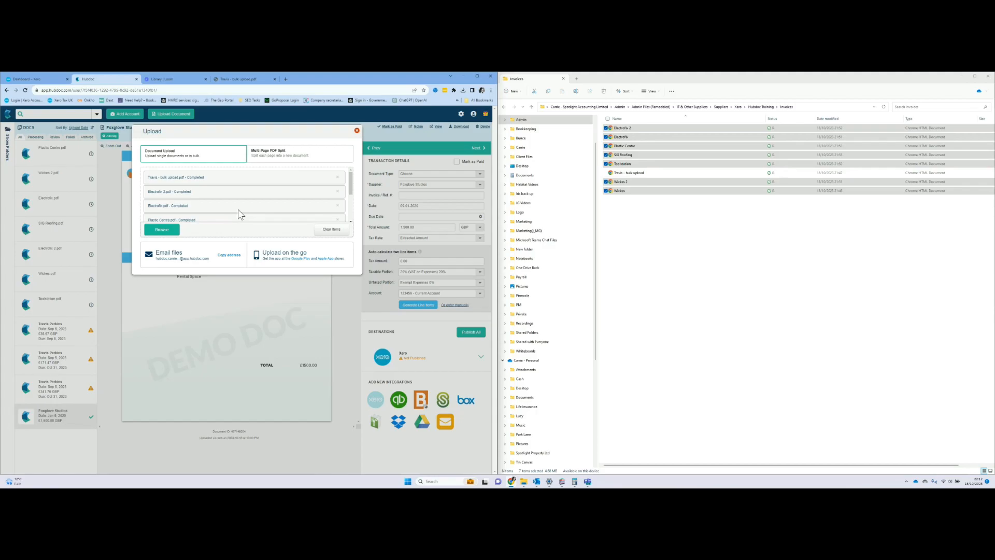
pyautogui.click(356, 131)
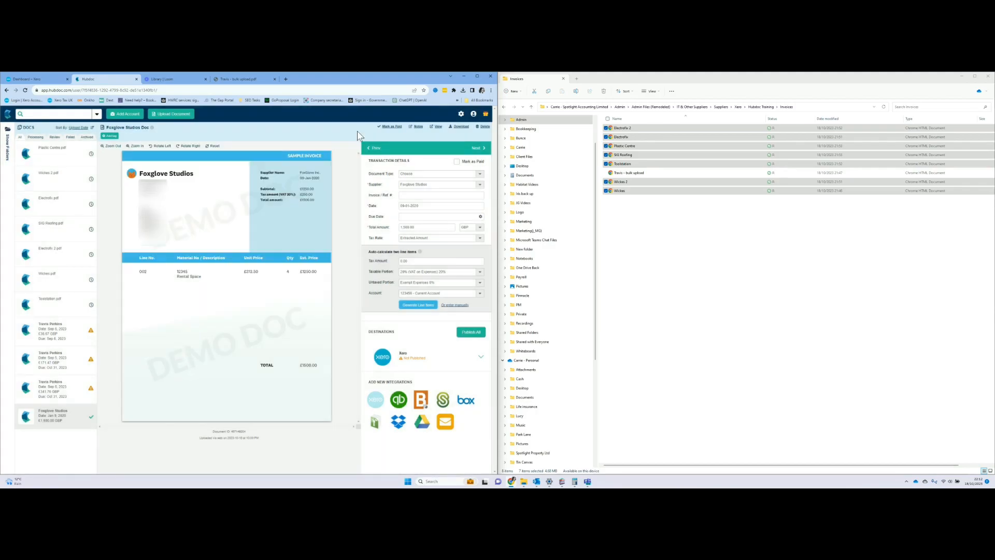
# Step: Look through the Processing, Review, Failed and Archived document lists, and return to the documents awaiting review
pyautogui.click(36, 138)
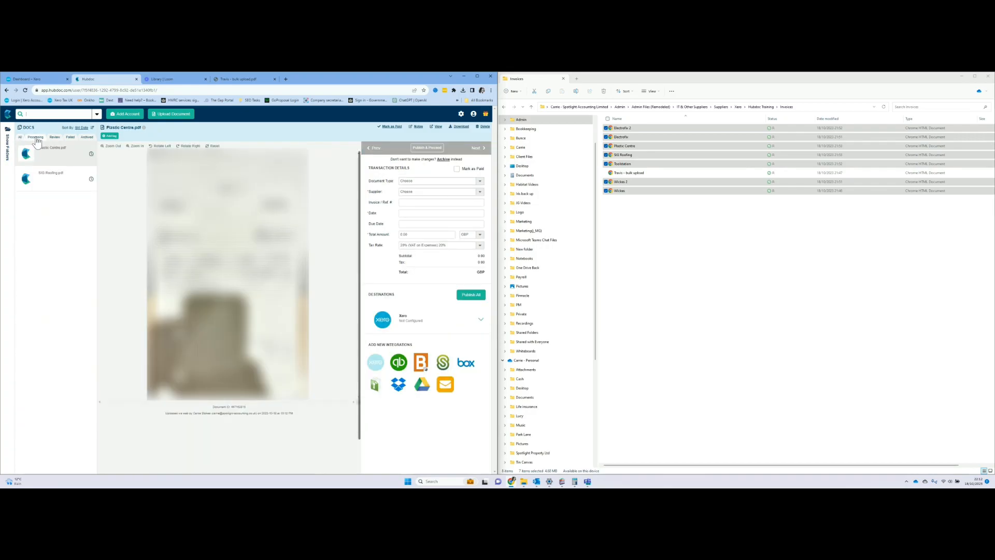
pyautogui.click(56, 137)
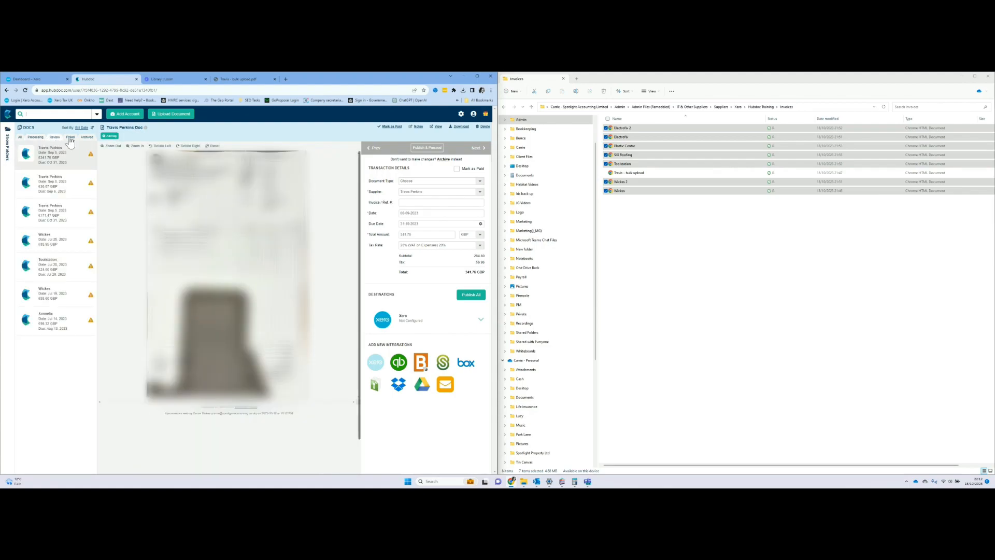
pyautogui.click(71, 138)
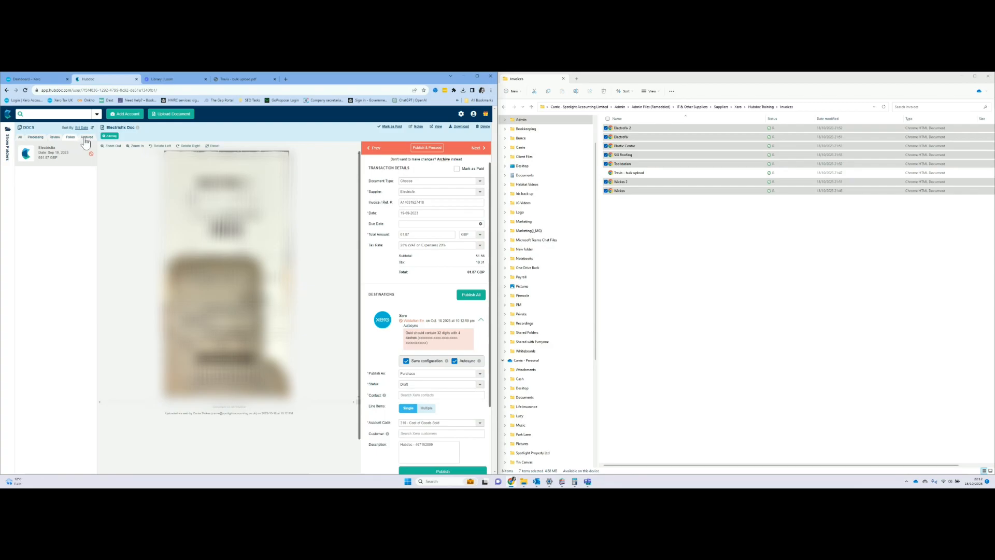
pyautogui.click(86, 139)
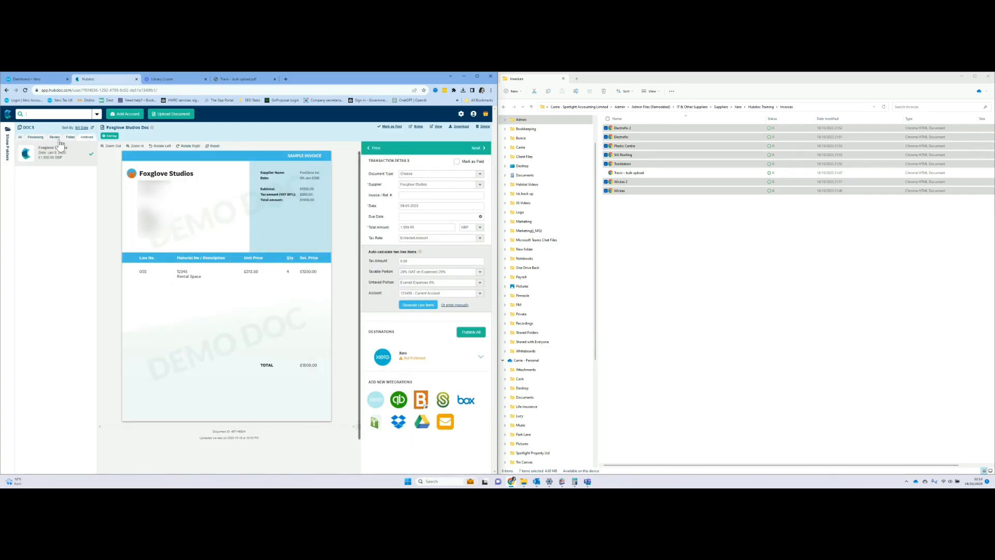
pyautogui.click(71, 141)
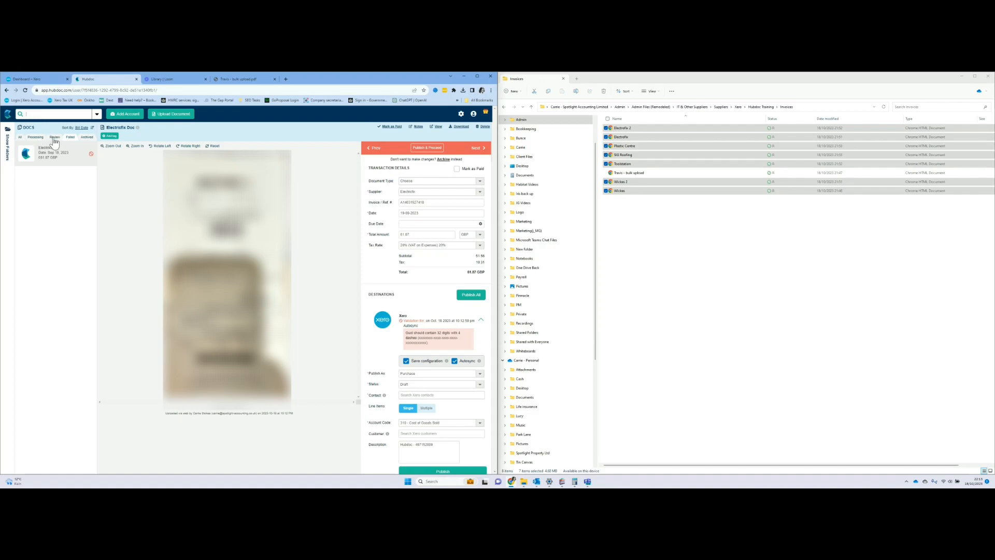
pyautogui.click(56, 138)
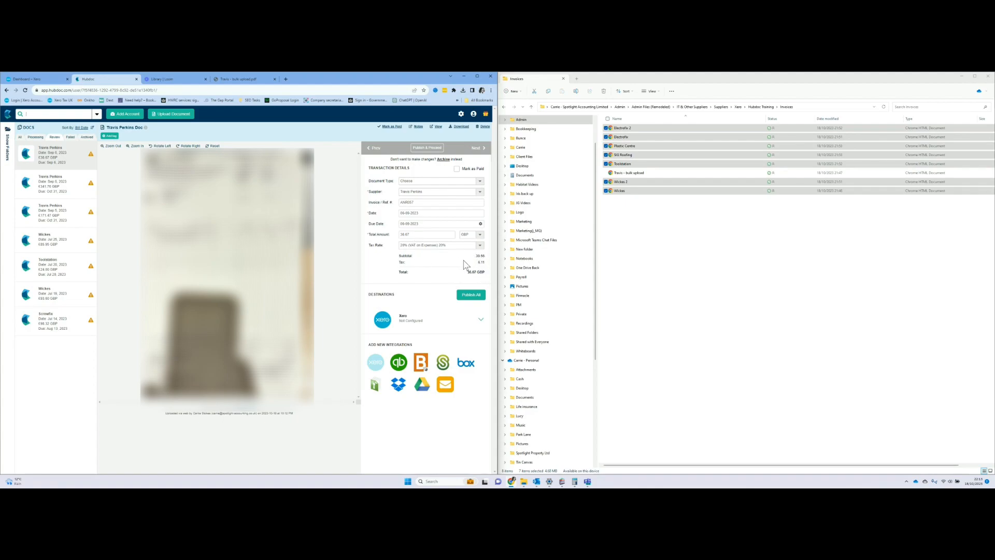
# Step: In the first Travis Perkins document's Xero destination settings, enable Autosync and set the status to Awaiting Payment
pyautogui.click(408, 322)
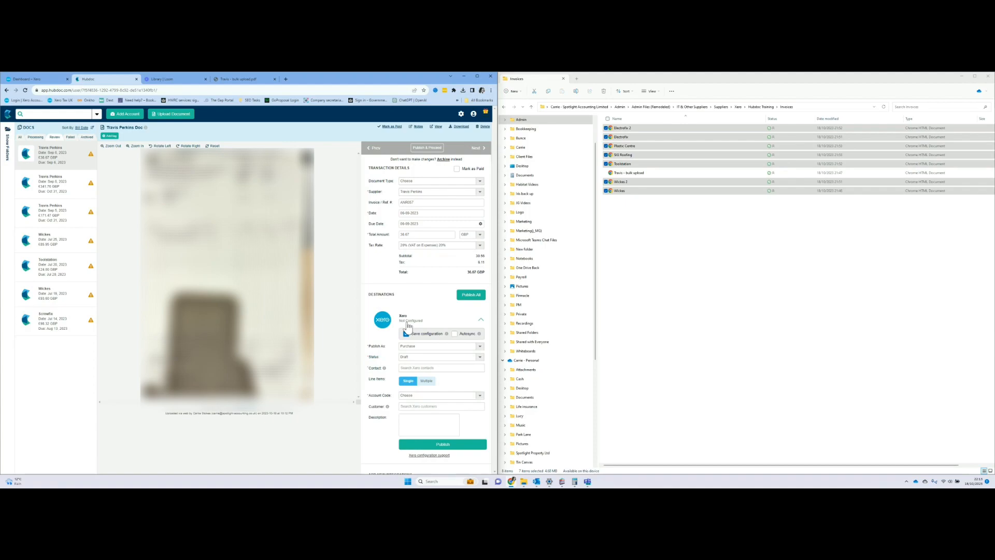
pyautogui.click(455, 334)
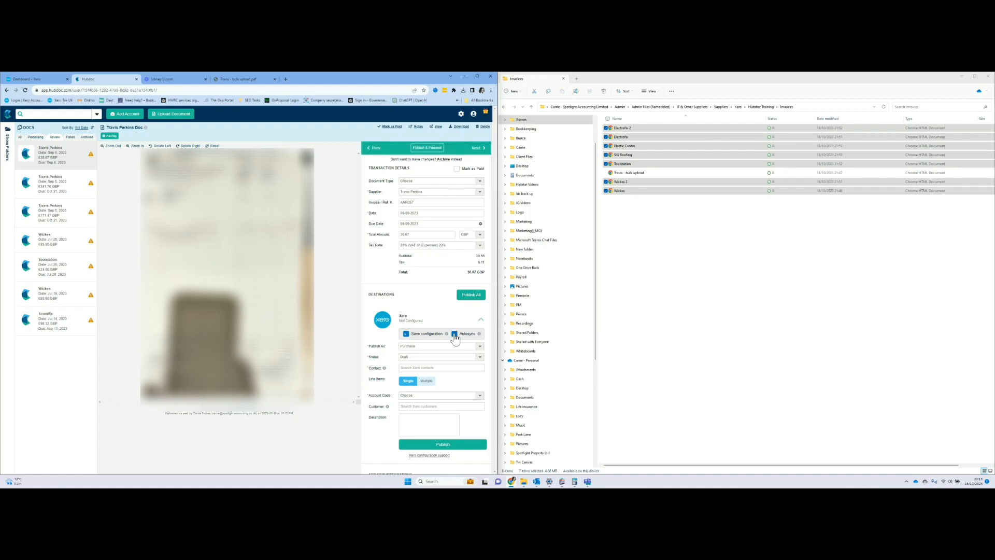
pyautogui.click(422, 356)
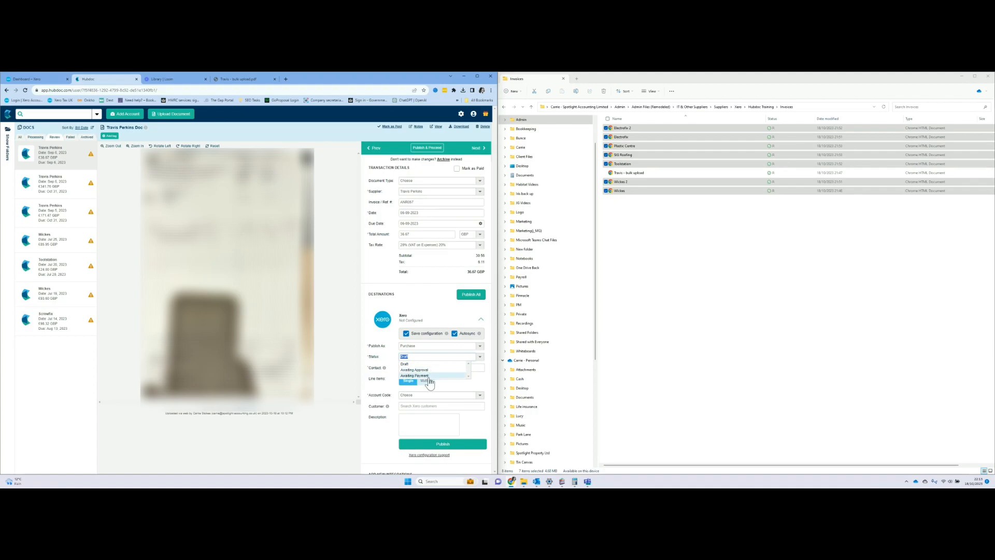
pyautogui.click(428, 376)
# Step: Set the Xero contact by adding Travis Perkins as a new contact
pyautogui.click(431, 368)
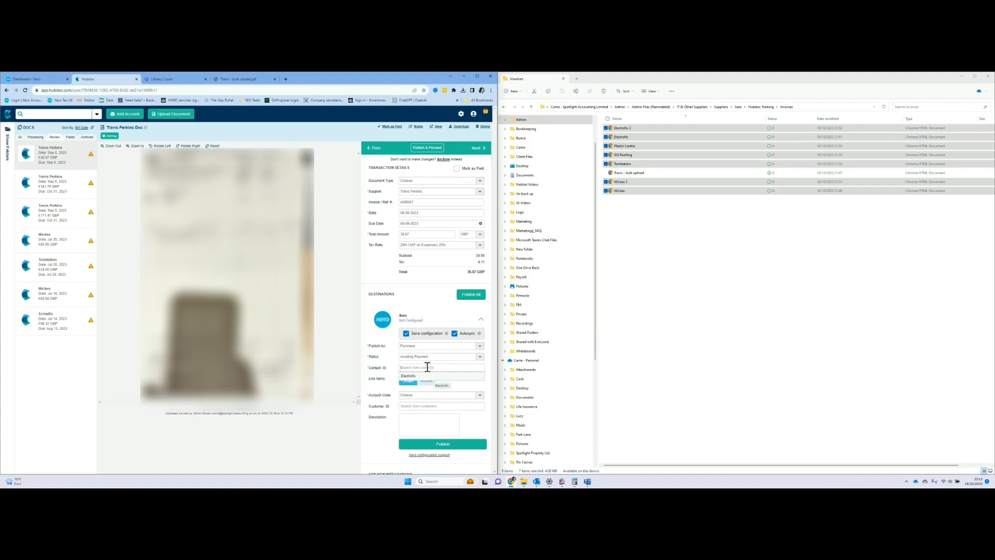
pyautogui.write('Travis Perkins')
pyautogui.click(429, 384)
pyautogui.click(431, 379)
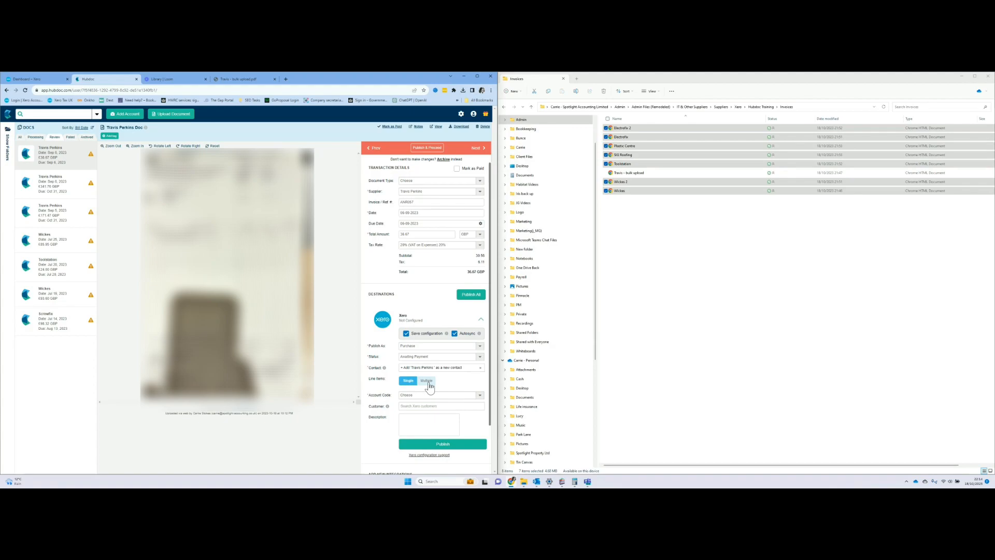
pyautogui.click(426, 381)
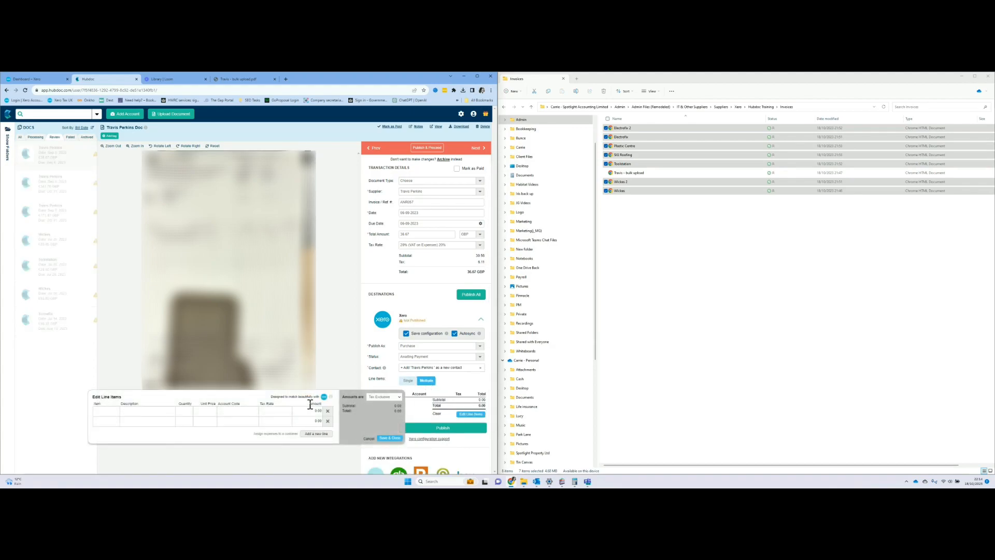
pyautogui.click(368, 439)
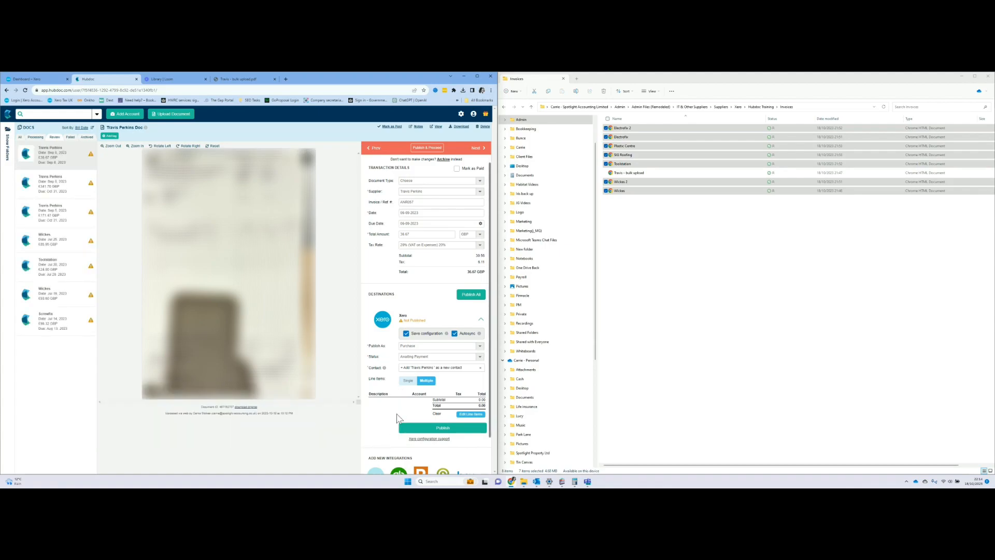
pyautogui.scroll(-1, 403, 389)
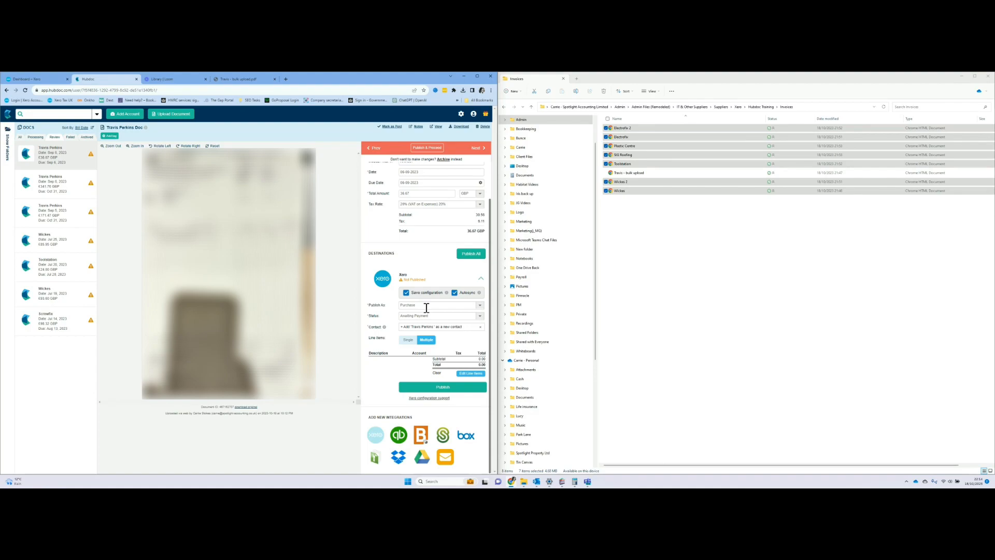
pyautogui.click(407, 340)
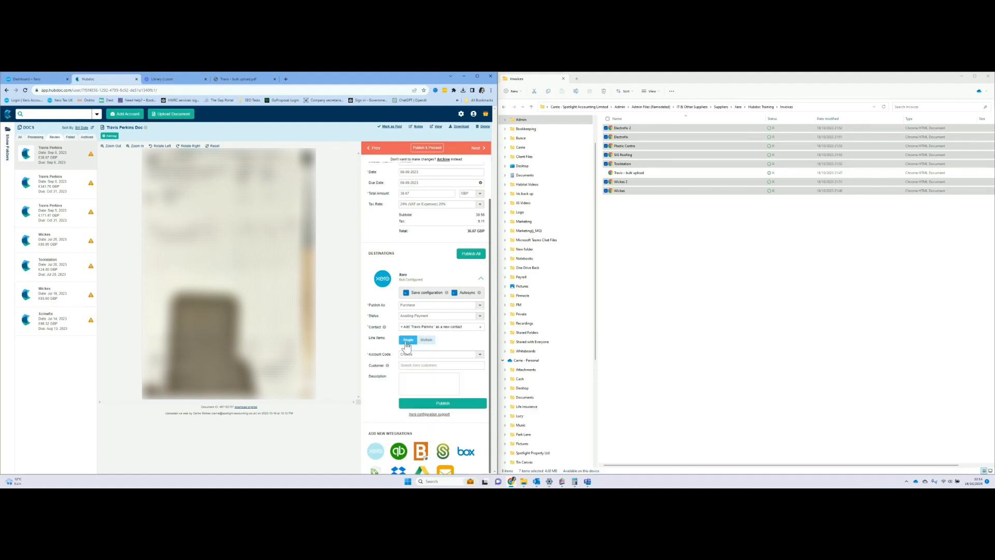
# Step: Set the account code to 310 - Cost of Goods Sold and publish the Travis Perkins document to Xero
pyautogui.click(432, 355)
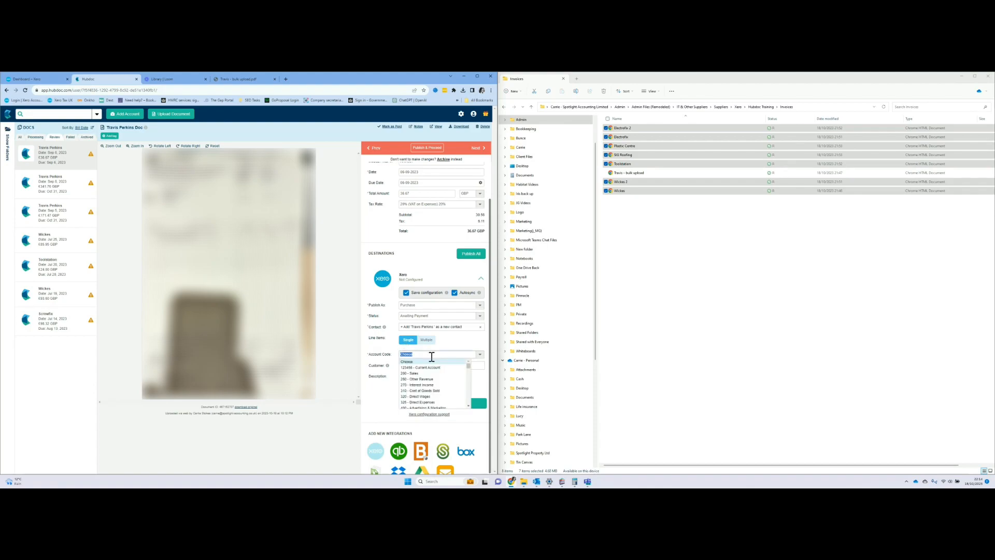
pyautogui.click(437, 390)
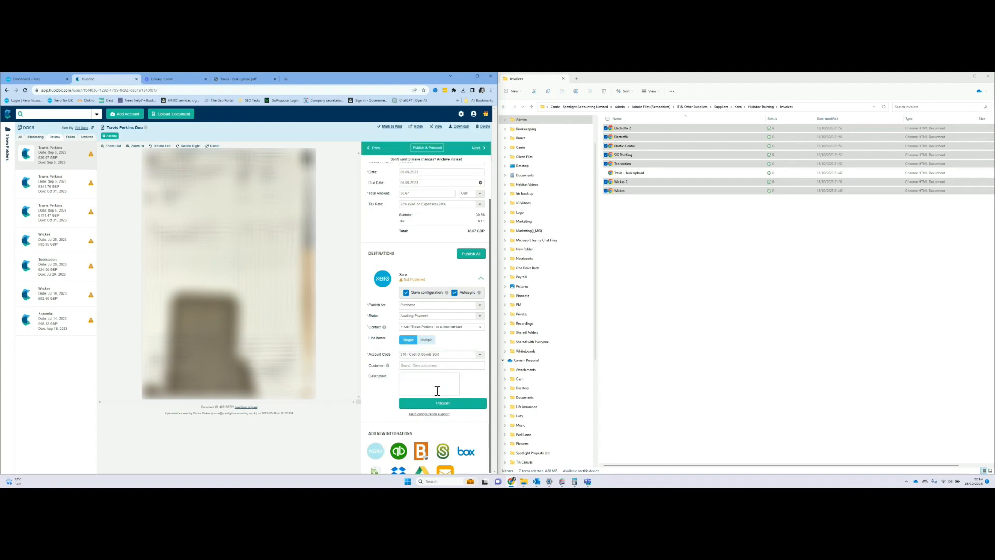
pyautogui.click(421, 366)
pyautogui.click(391, 391)
pyautogui.click(419, 384)
pyautogui.click(384, 404)
pyautogui.click(442, 406)
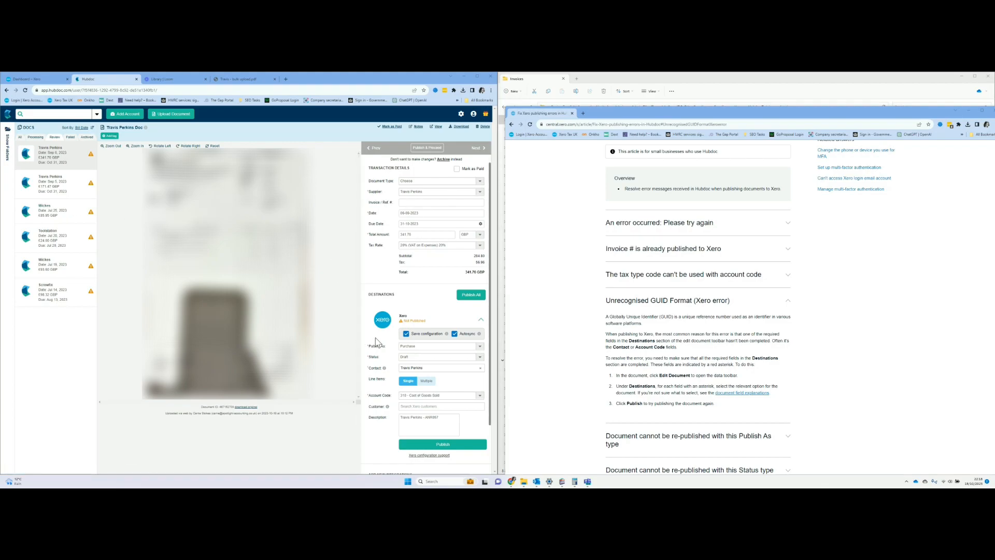
# Step: Publish the next Travis Perkins document to all destinations
pyautogui.click(469, 299)
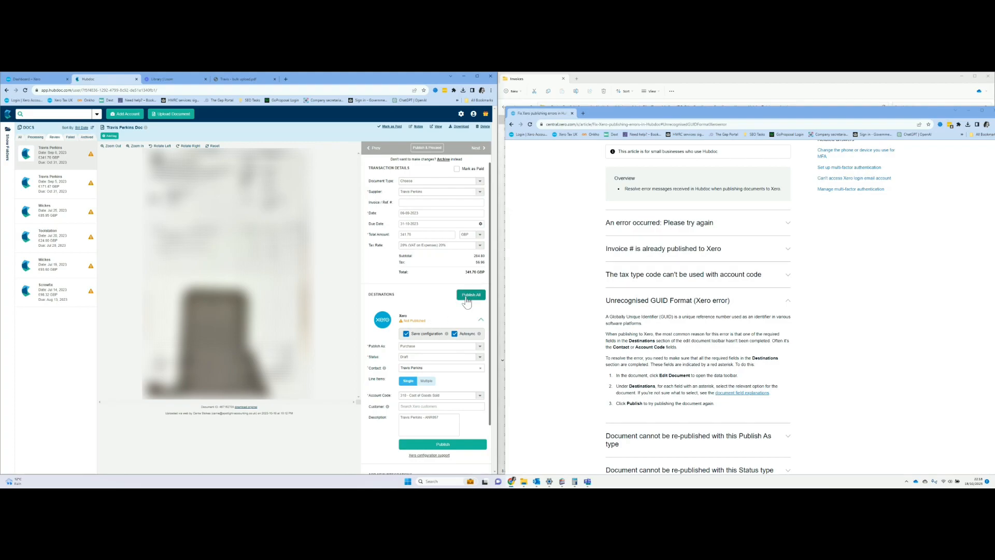
# Step: Publish the two remaining Travis Perkins documents to Xero
pyautogui.click(467, 300)
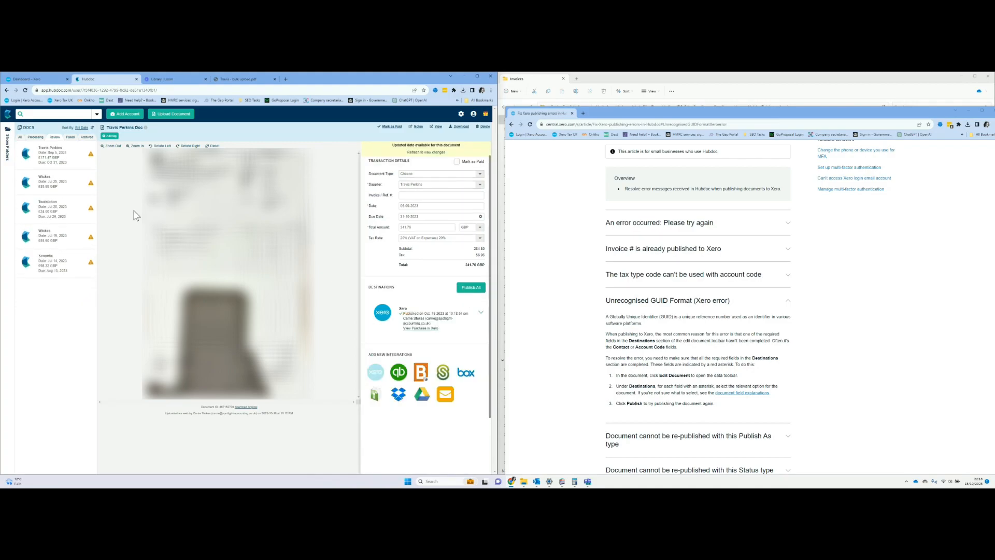
pyautogui.click(57, 166)
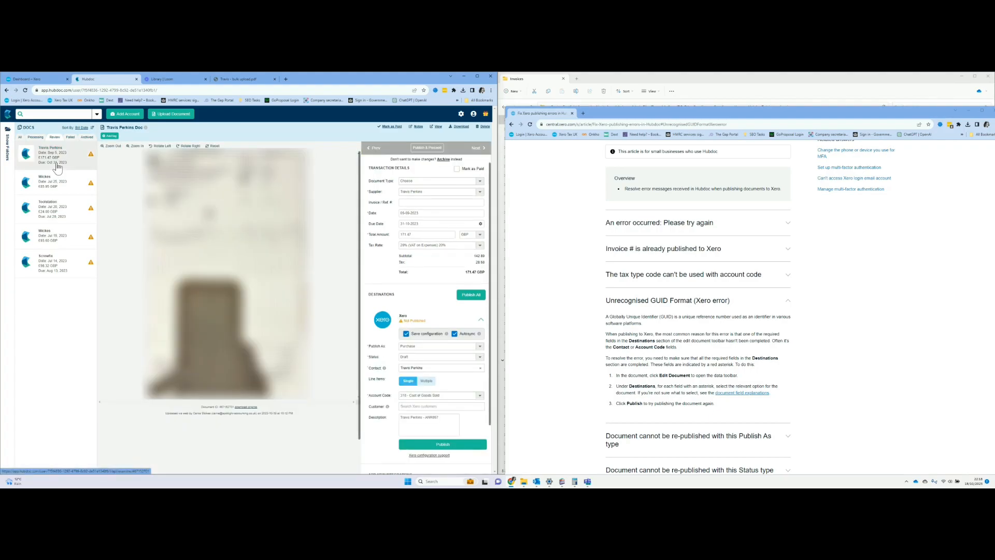
pyautogui.click(426, 444)
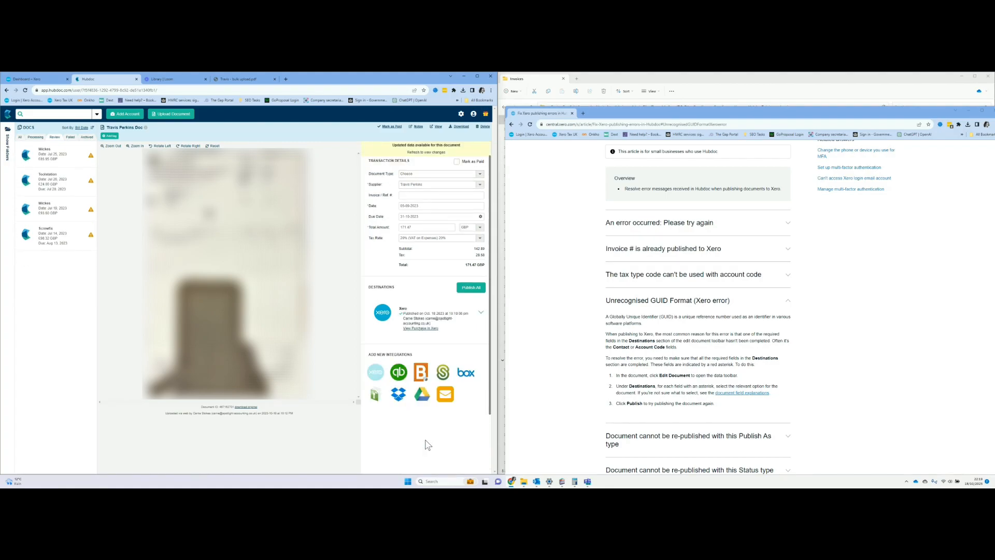
# Step: Open the first Wickes document and, in its Xero destination settings, enable Autosync and set the status to Awaiting Payment
pyautogui.click(50, 157)
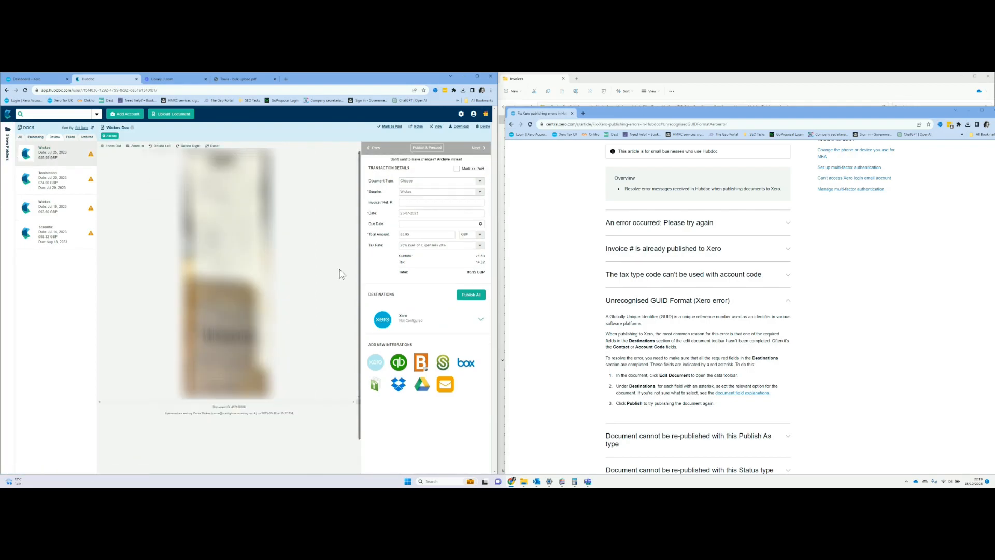
pyautogui.click(416, 322)
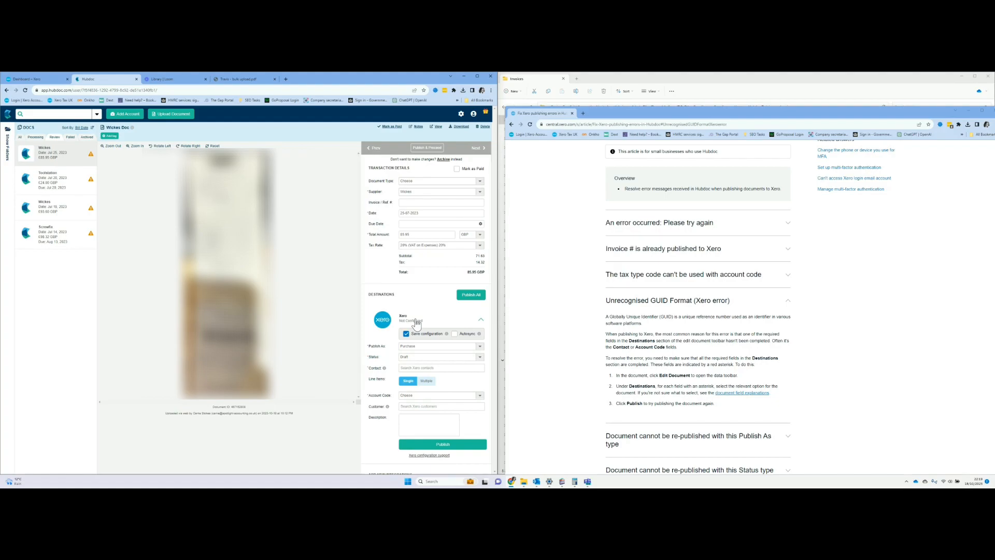
pyautogui.click(455, 334)
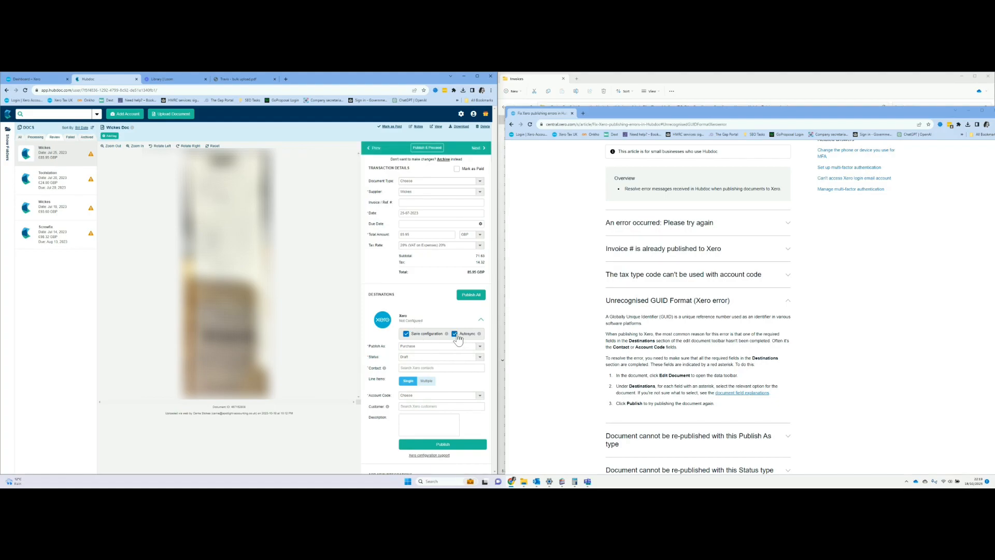
pyautogui.click(425, 358)
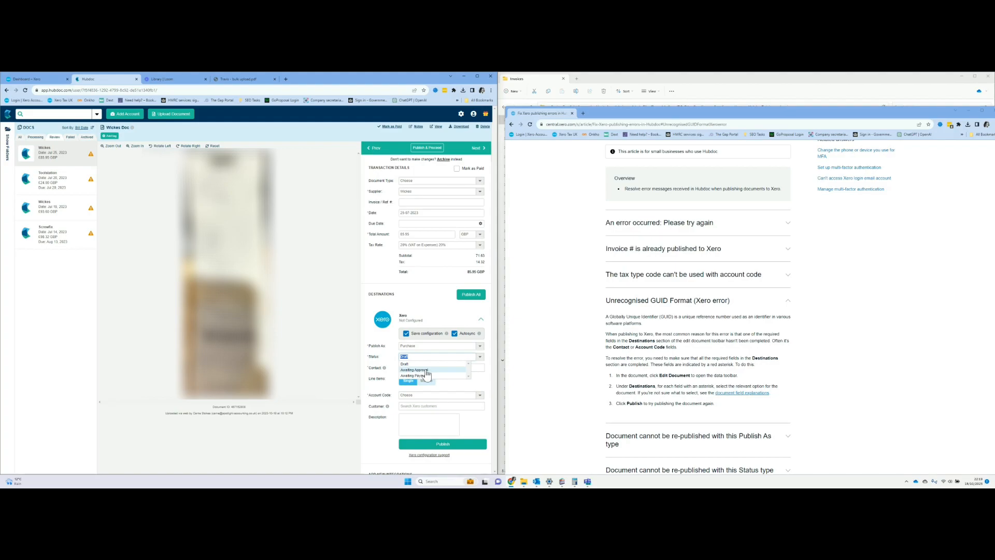
pyautogui.click(427, 375)
# Step: Set the Xero contact by creating Wickes as a new contact
pyautogui.click(411, 367)
pyautogui.write('Wickes')
pyautogui.click(426, 391)
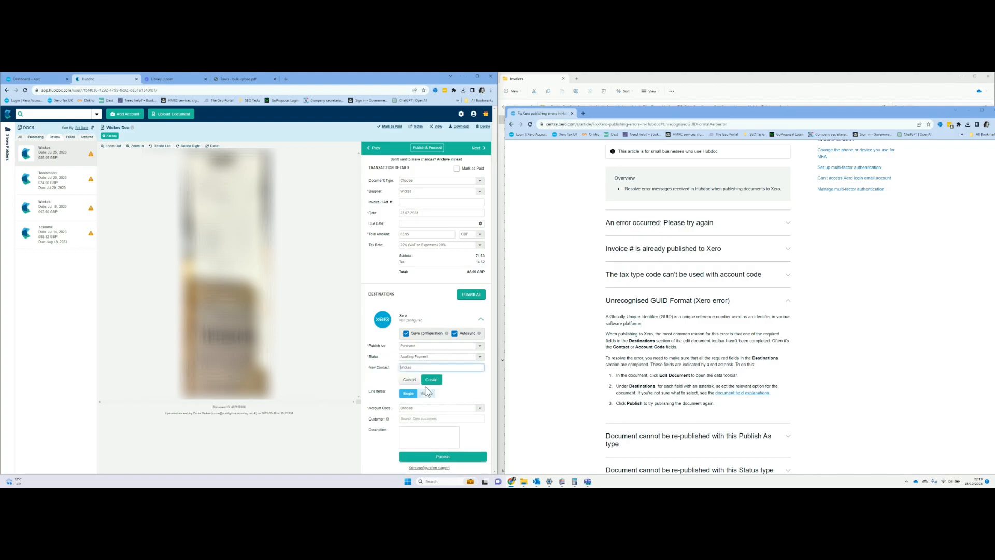
pyautogui.click(435, 379)
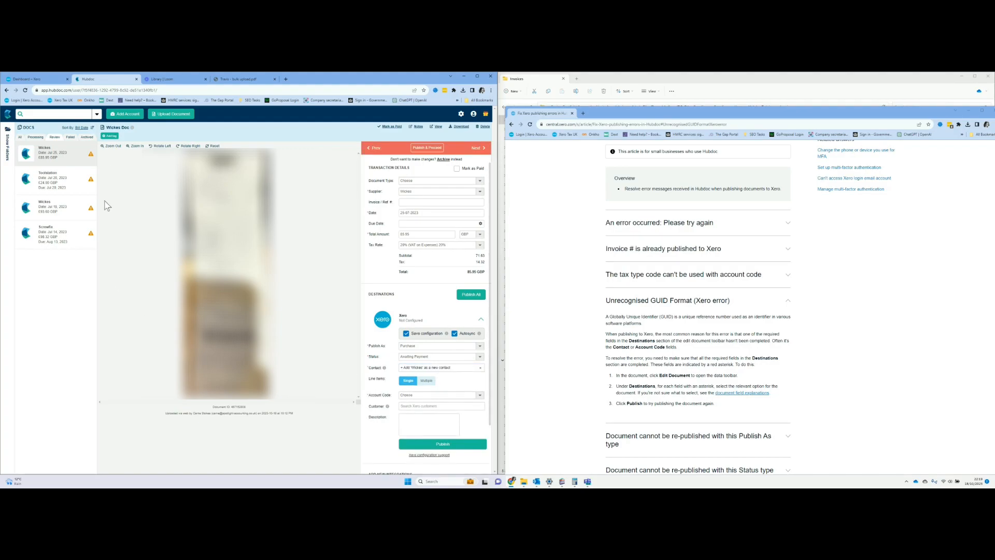
# Step: Reload the Hubdoc page and open the most recently uploaded Wickes document
pyautogui.click(167, 90)
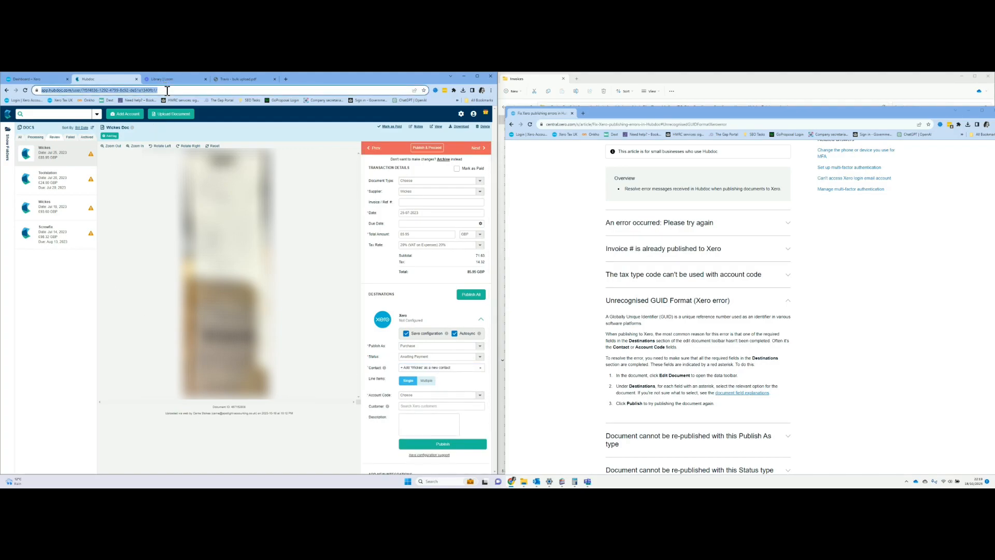
pyautogui.press('Return')
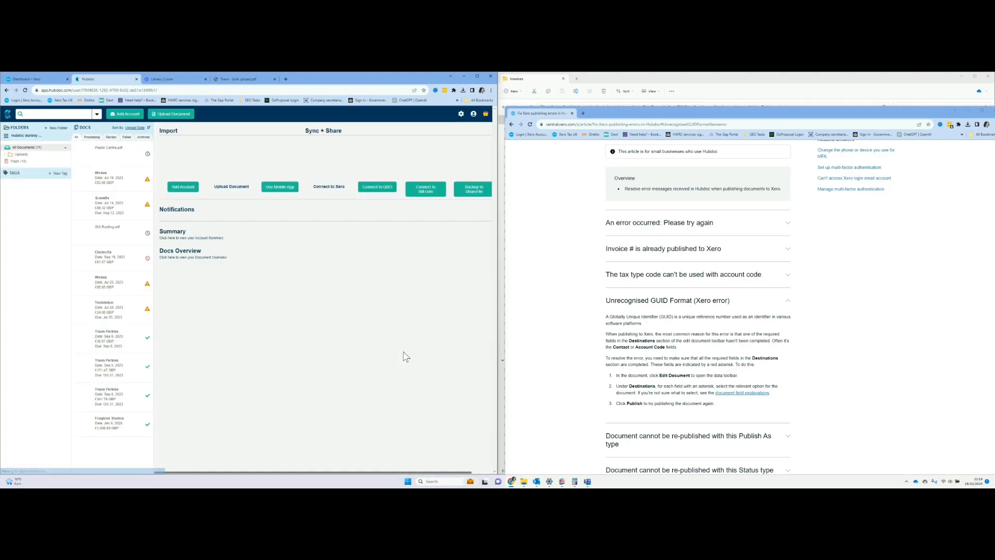
pyautogui.click(105, 186)
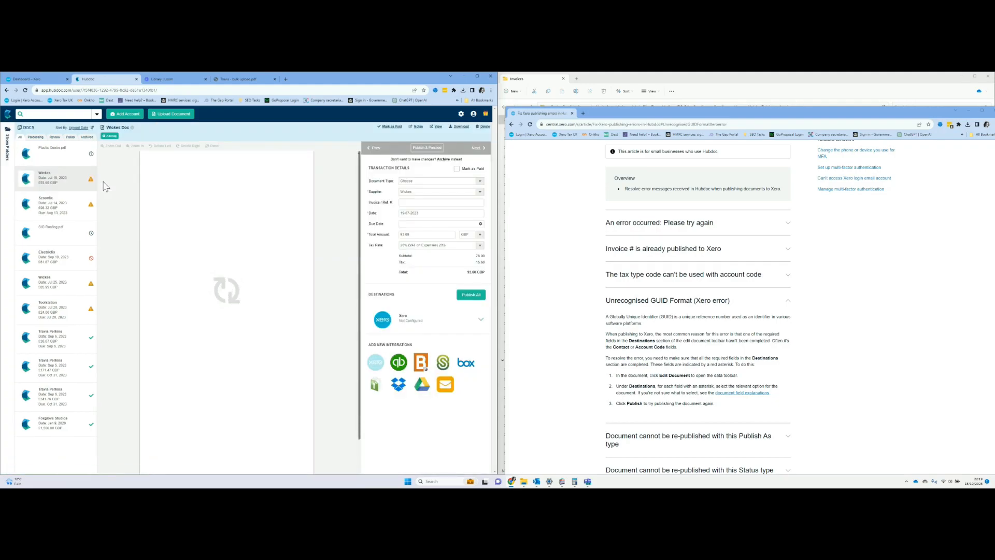
# Step: In this document's Xero settings, enable Autosync, set the status to Awaiting Payment and choose Wickes as the contact
pyautogui.click(426, 331)
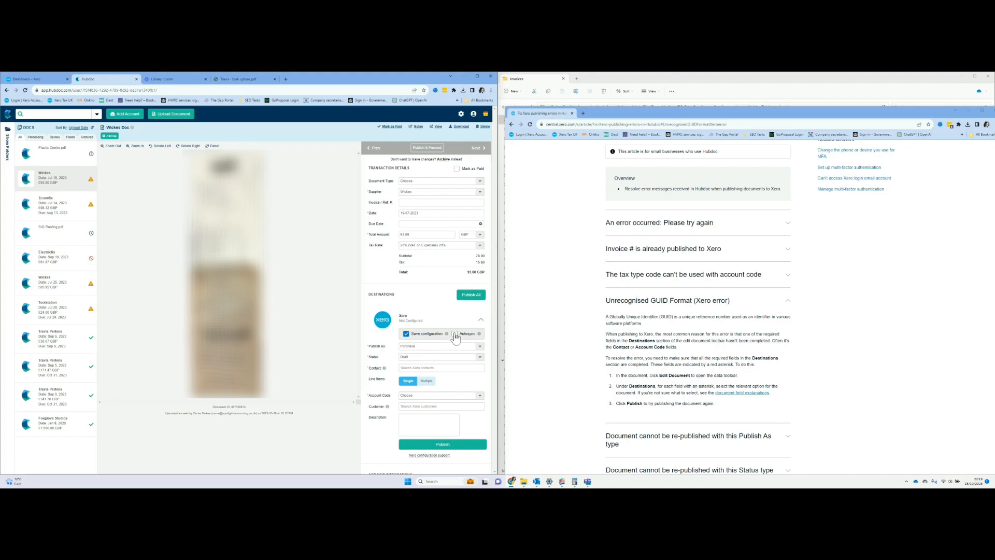
pyautogui.click(455, 333)
pyautogui.click(430, 357)
pyautogui.click(426, 369)
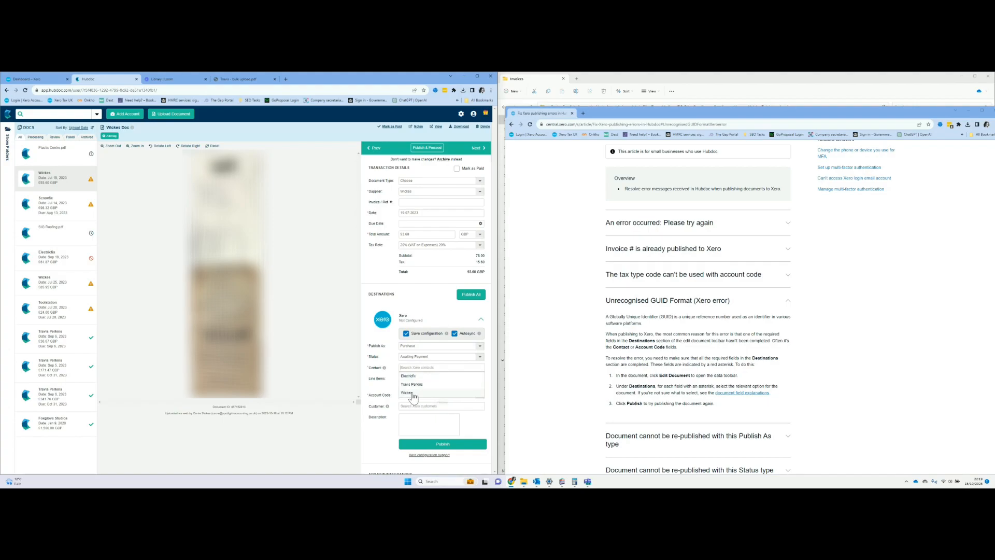
pyautogui.click(413, 391)
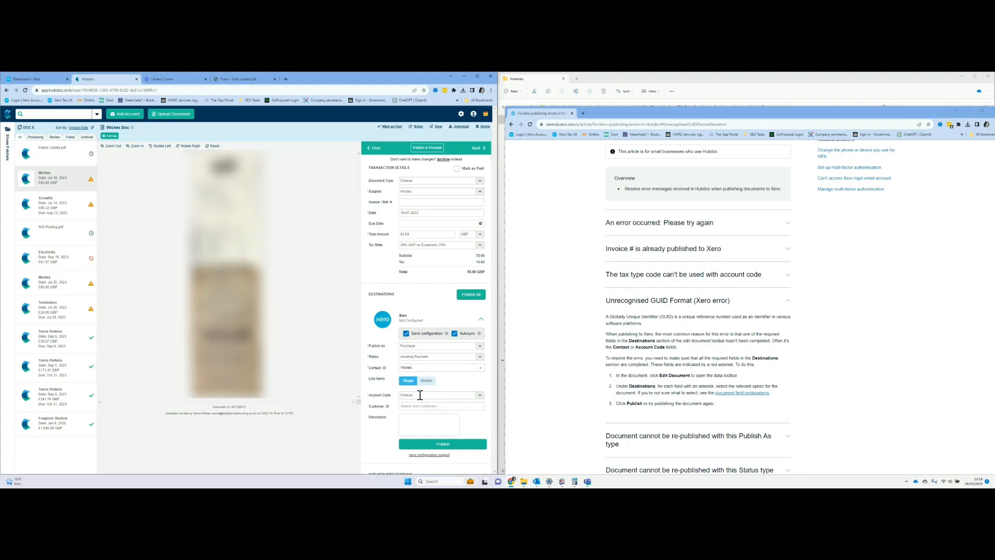
# Step: Set the account code to 310 - Cost of Goods Sold and publish the Wickes document to Xero
pyautogui.click(476, 395)
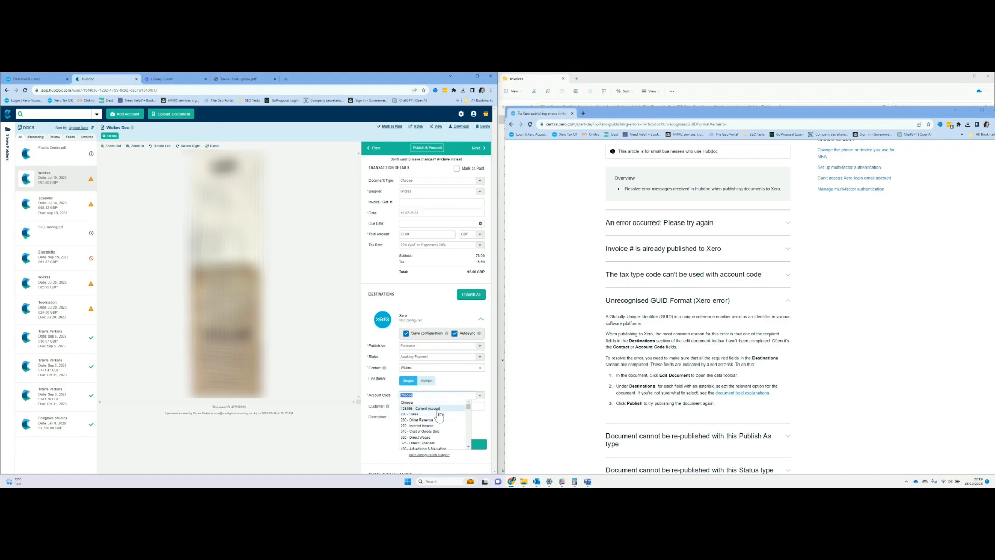
pyautogui.click(430, 431)
pyautogui.click(426, 444)
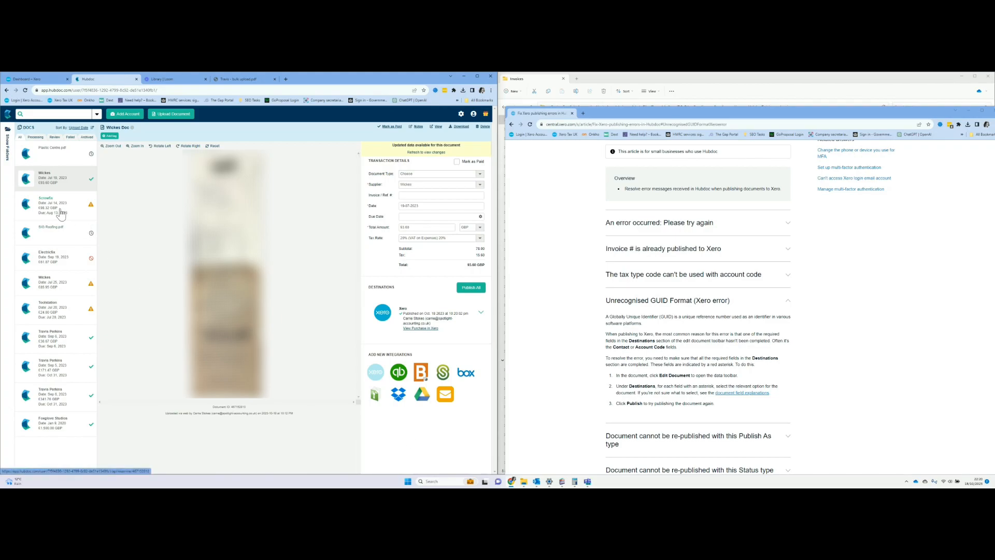
# Step: Filter the documents to those awaiting review and publish the remaining Wickes document to Xero
pyautogui.click(55, 137)
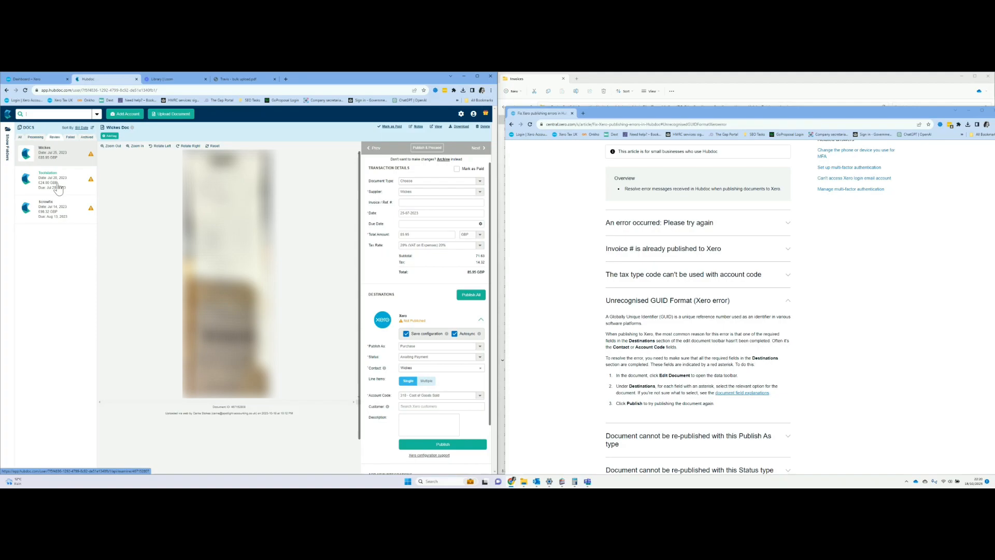
pyautogui.click(58, 188)
pyautogui.click(52, 154)
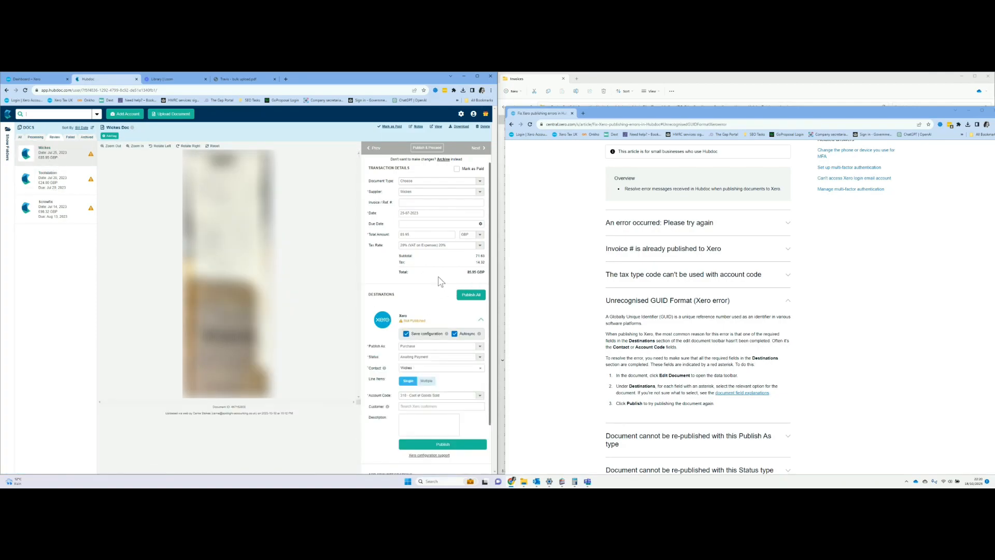
pyautogui.click(431, 447)
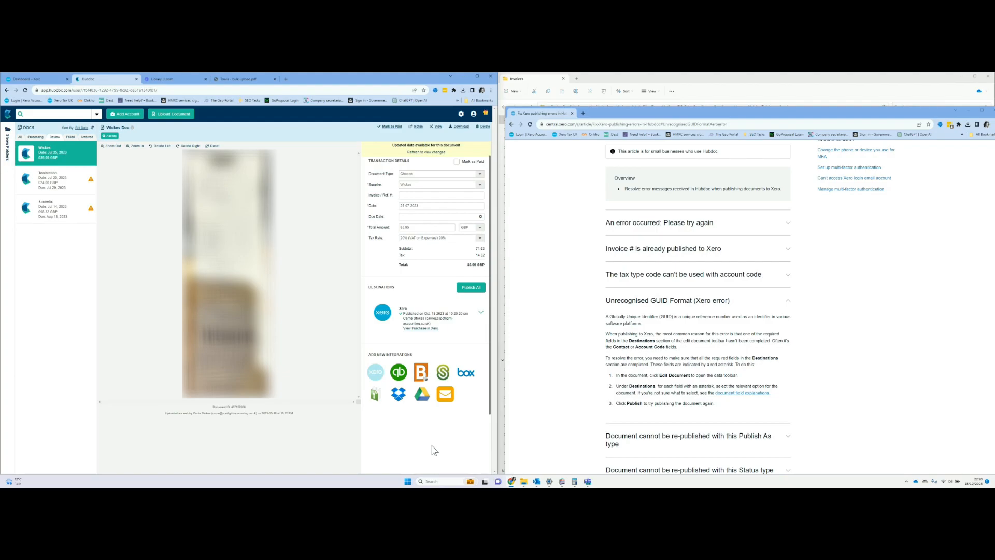
# Step: Open the Toolstation document and set its Xero status to Awaiting Payment
pyautogui.click(61, 158)
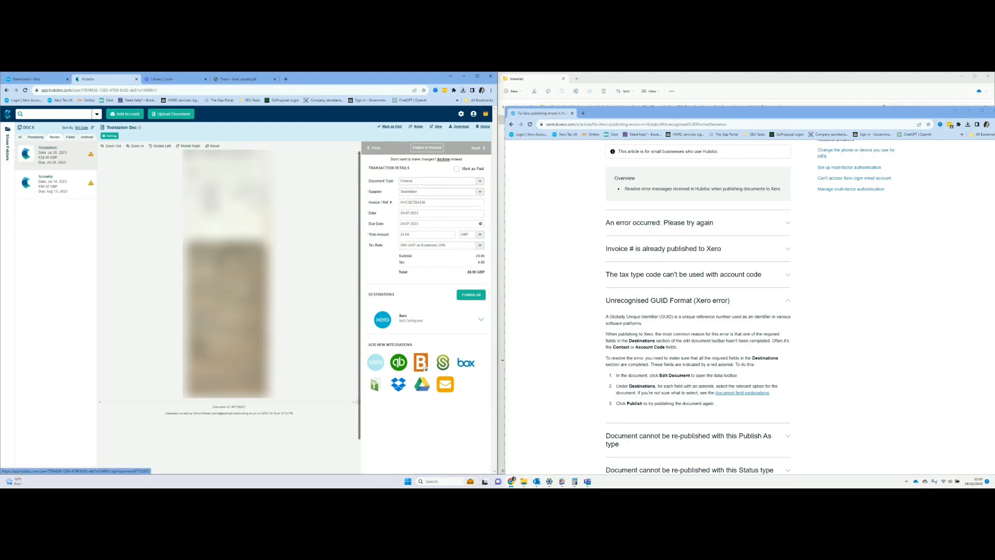
pyautogui.click(422, 321)
pyautogui.click(422, 356)
pyautogui.click(420, 369)
# Step: Enter Toolstation as a new Xero contact for the document
pyautogui.click(420, 369)
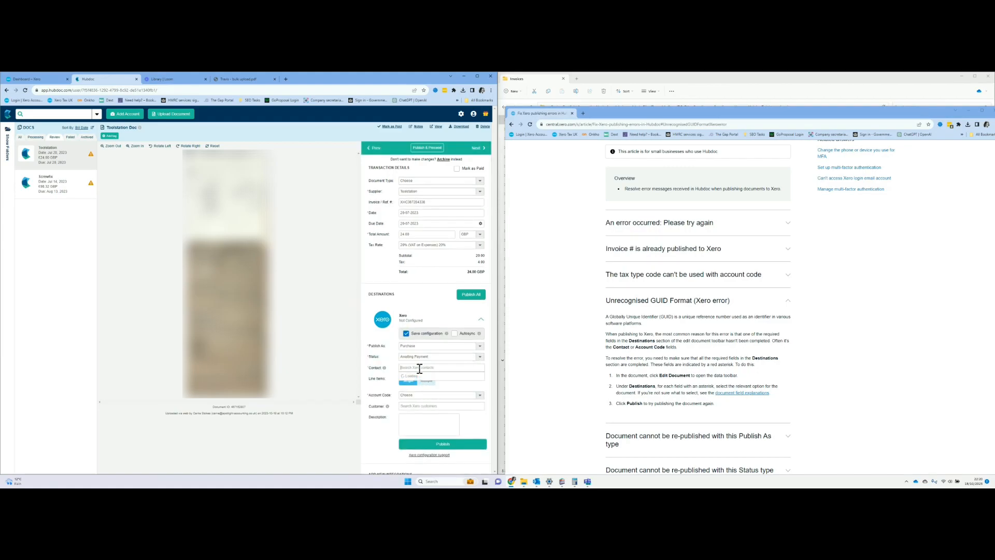
pyautogui.write('Toolstation')
pyautogui.click(421, 386)
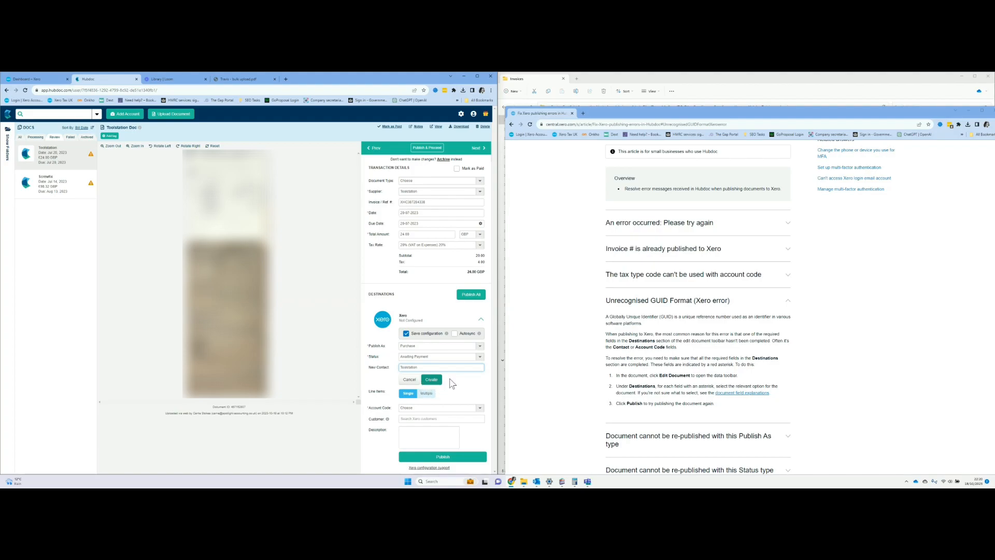
# Step: Set the account code to 310 - Cost of Goods Sold, confirm creating the Toolstation contact and publish the document to Xero
pyautogui.click(441, 408)
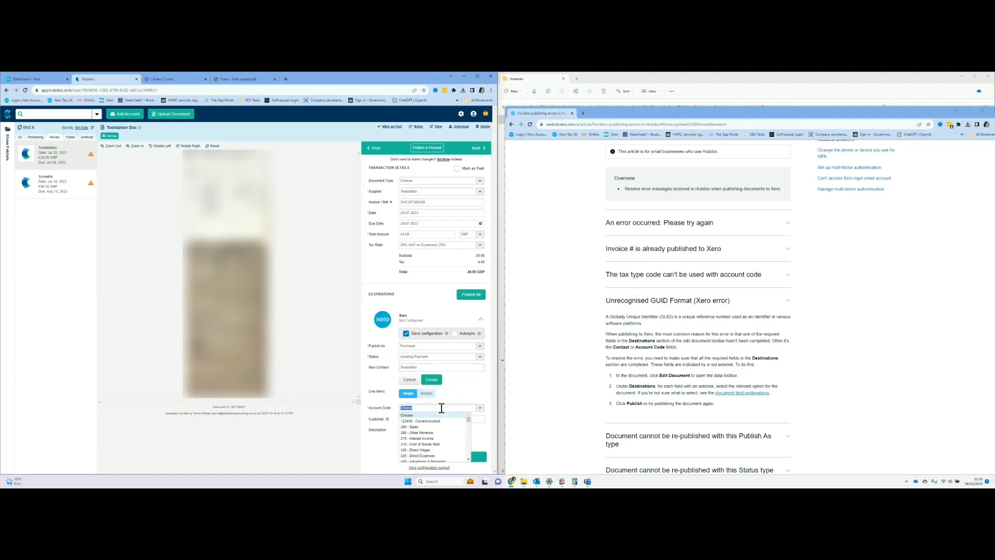
pyautogui.write('310')
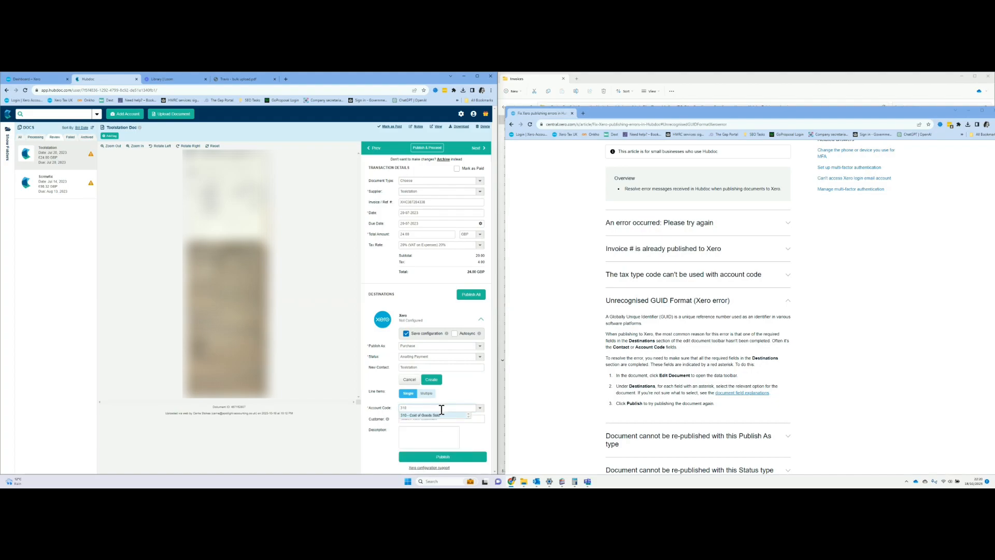
pyautogui.click(435, 415)
pyautogui.click(430, 381)
pyautogui.click(434, 449)
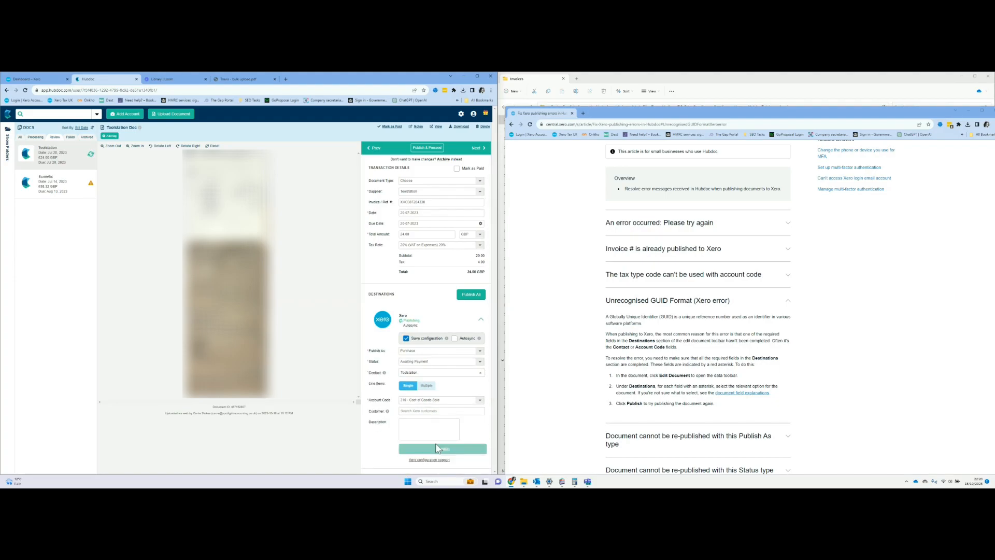
# Step: Open the Screwfix document and, in its Xero destination settings, enable Autosync and set the status to Awaiting Payment
pyautogui.click(71, 188)
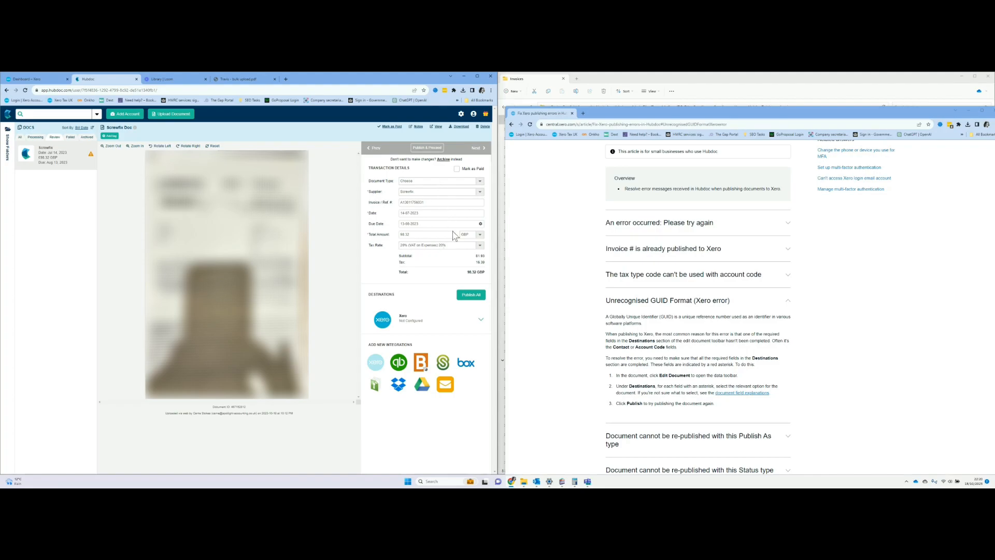
pyautogui.click(468, 305)
pyautogui.scroll(-2, 468, 304)
pyautogui.click(455, 275)
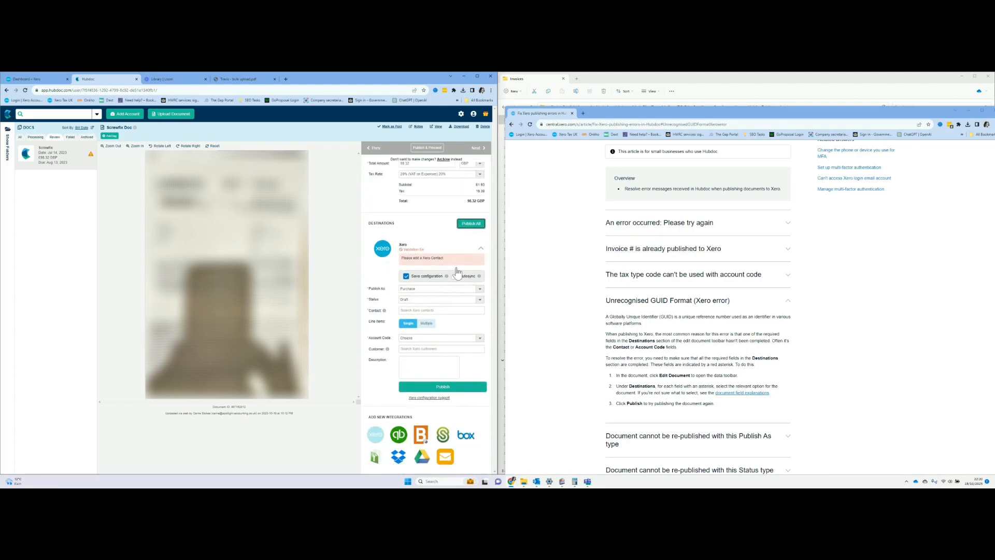
pyautogui.click(483, 300)
pyautogui.click(438, 318)
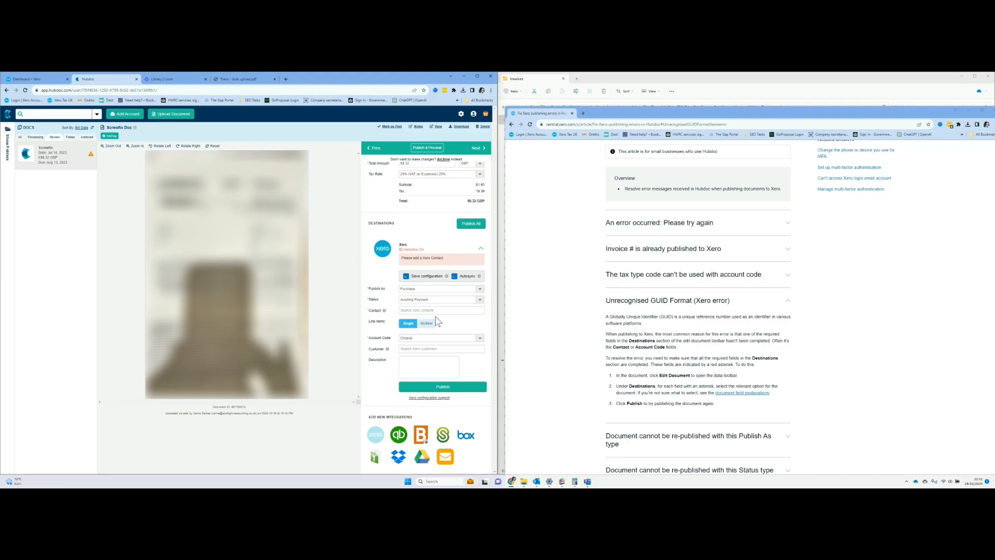
# Step: Close the Xero help article and the invoices folder window, and maximize the Hubdoc browser window
pyautogui.click(572, 113)
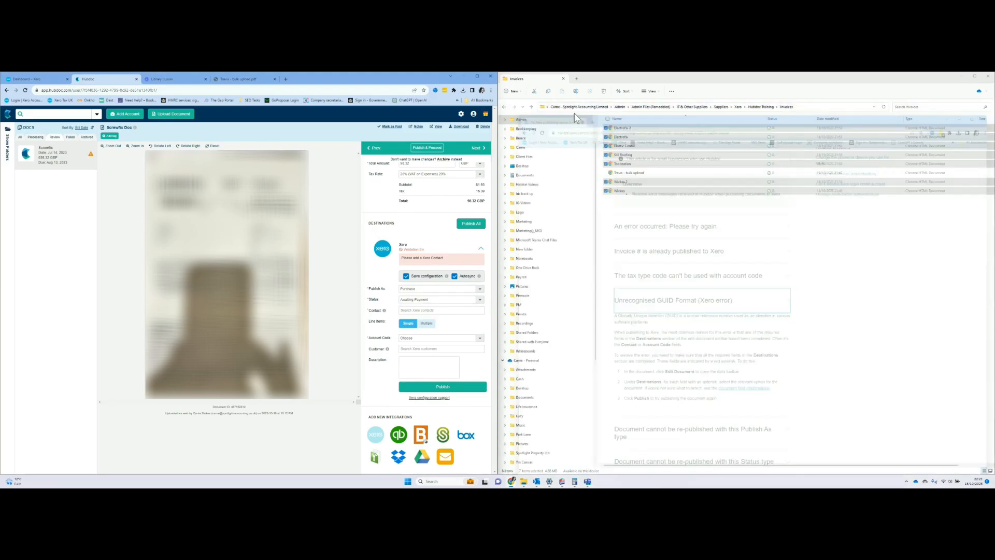
pyautogui.click(988, 78)
pyautogui.click(988, 78)
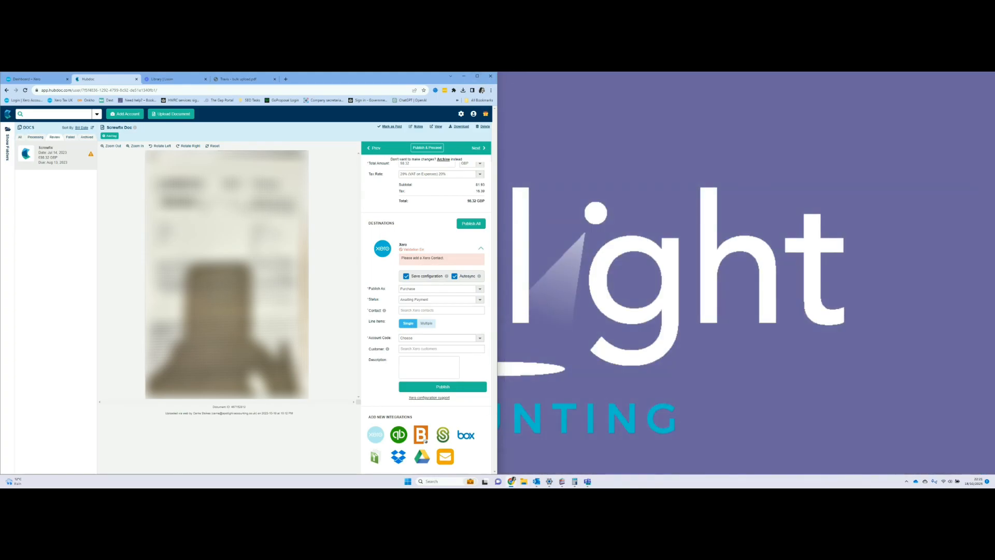
pyautogui.click(477, 76)
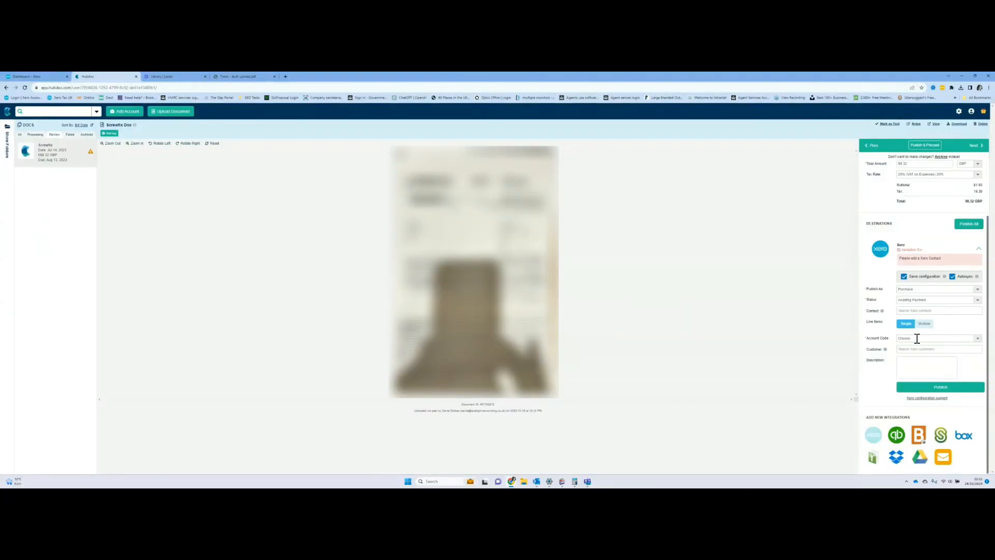
# Step: Set the Screwfix document's Xero contact to Electricfix and account code to 310 - Cost of Goods Sold, and publish it
pyautogui.click(946, 311)
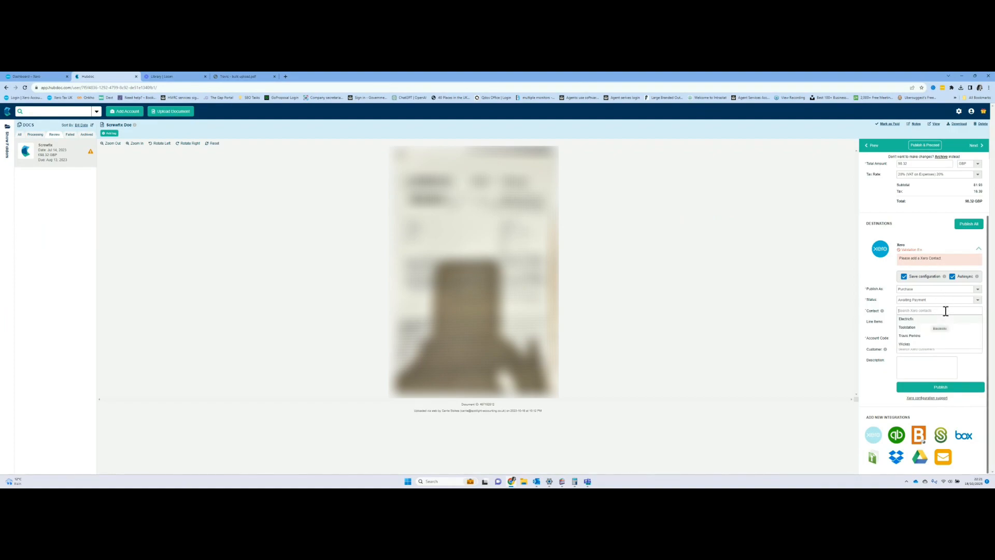
pyautogui.click(912, 321)
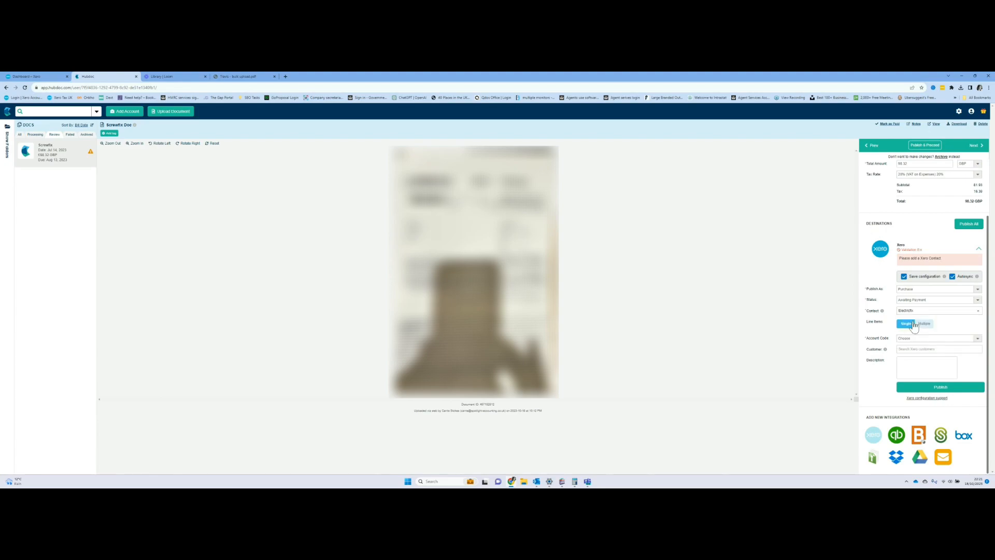
pyautogui.click(946, 338)
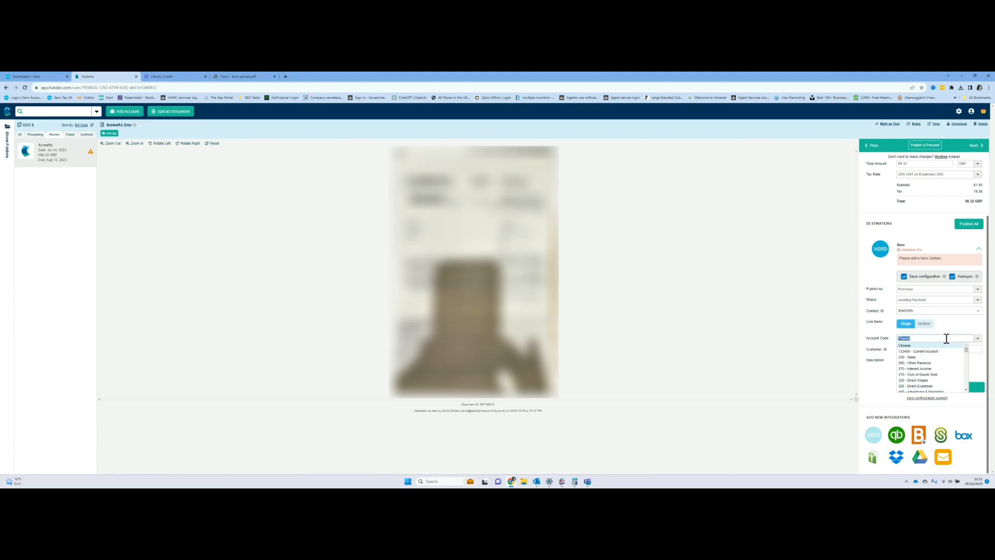
pyautogui.click(931, 374)
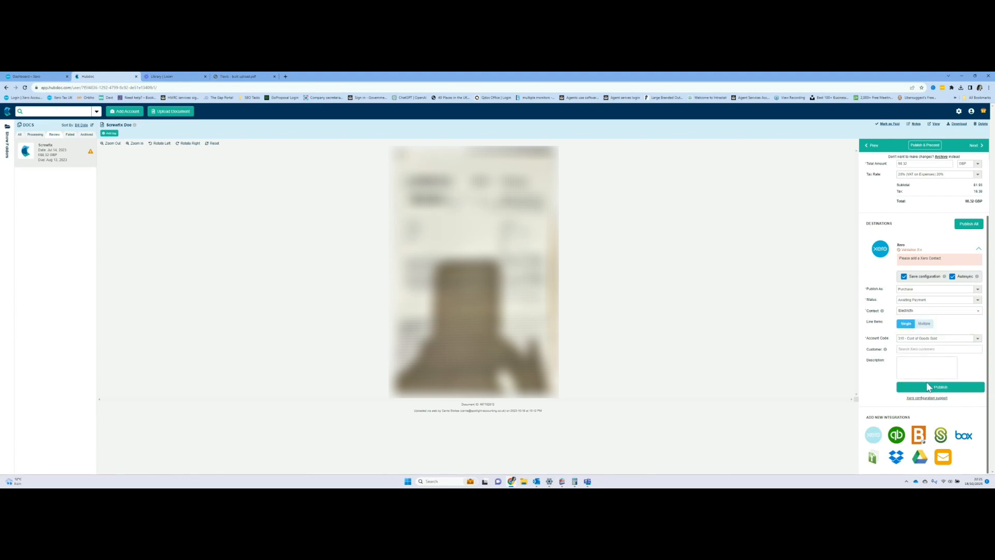
pyautogui.click(929, 393)
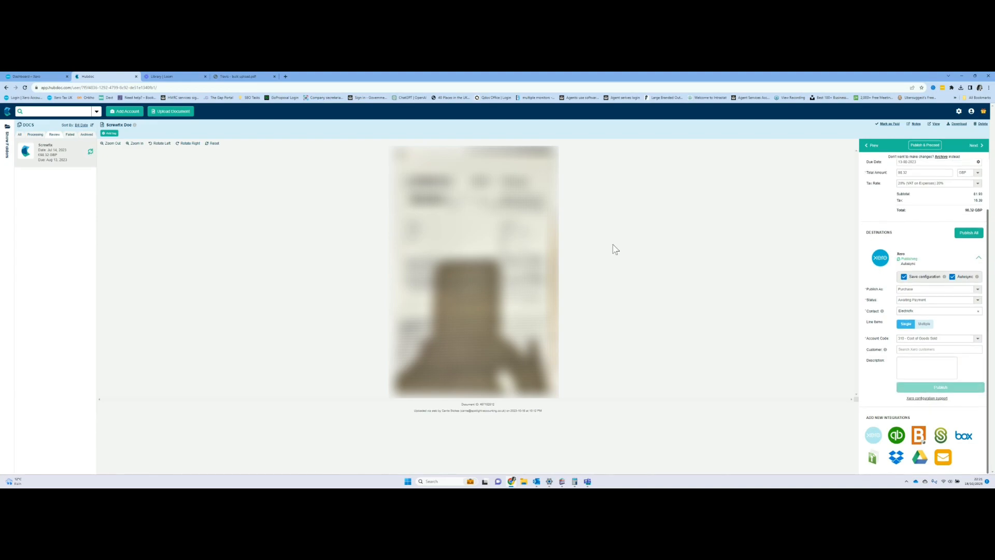
# Step: Switch to Xero and reconcile the Current Account's statement lines matched to the Electricfix, Wickes and Toolstation bills
pyautogui.click(40, 78)
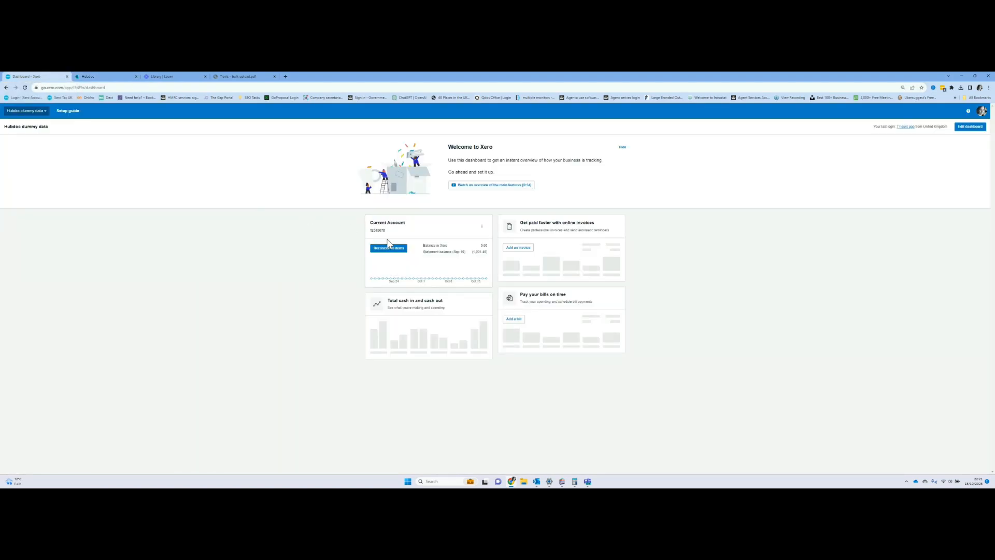
pyautogui.click(392, 251)
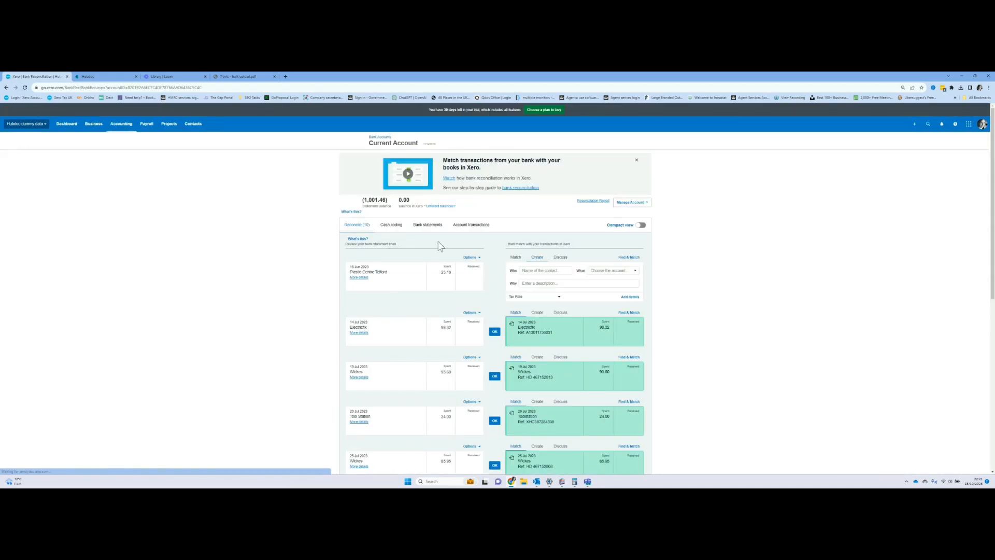
pyautogui.scroll(-3, 418, 330)
pyautogui.scroll(2, 418, 330)
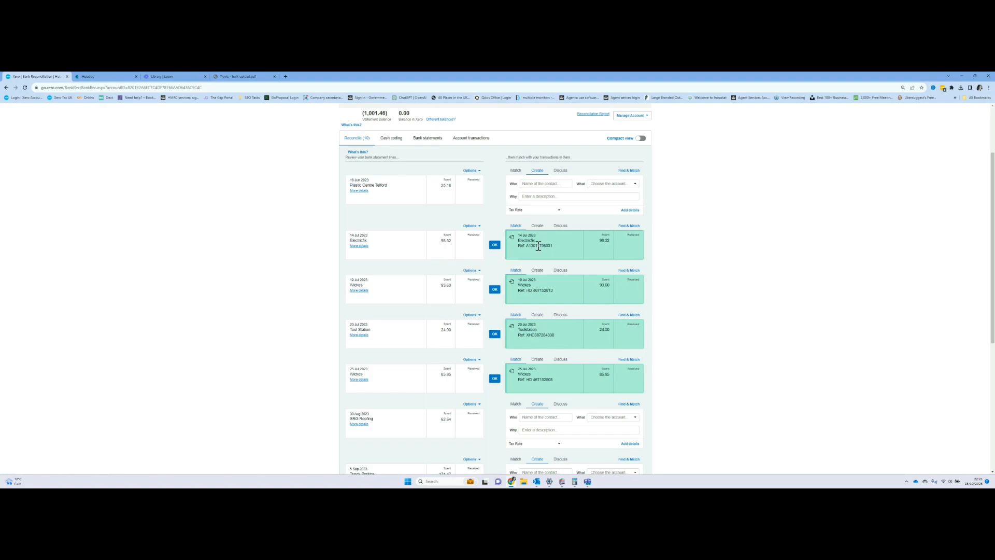
pyautogui.click(496, 246)
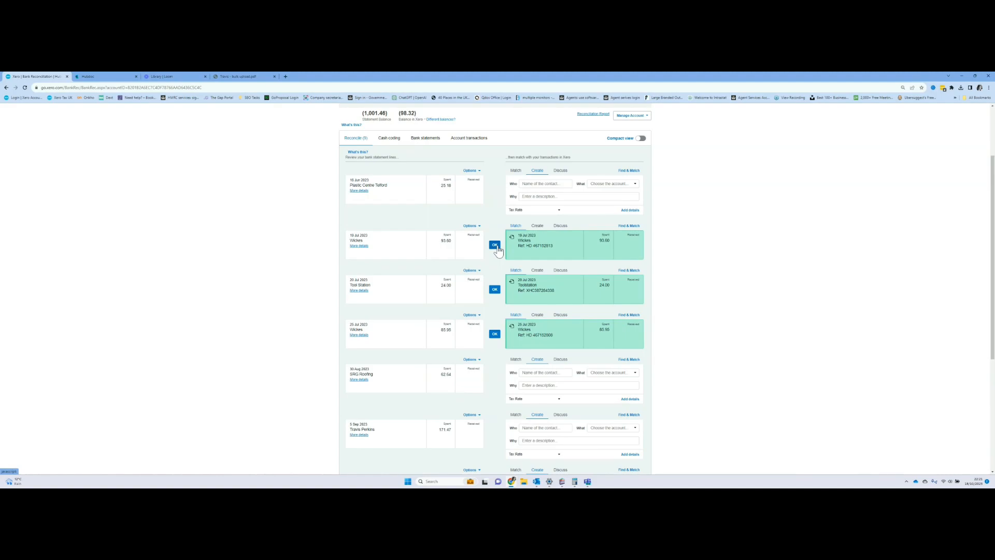
pyautogui.click(496, 248)
pyautogui.click(495, 247)
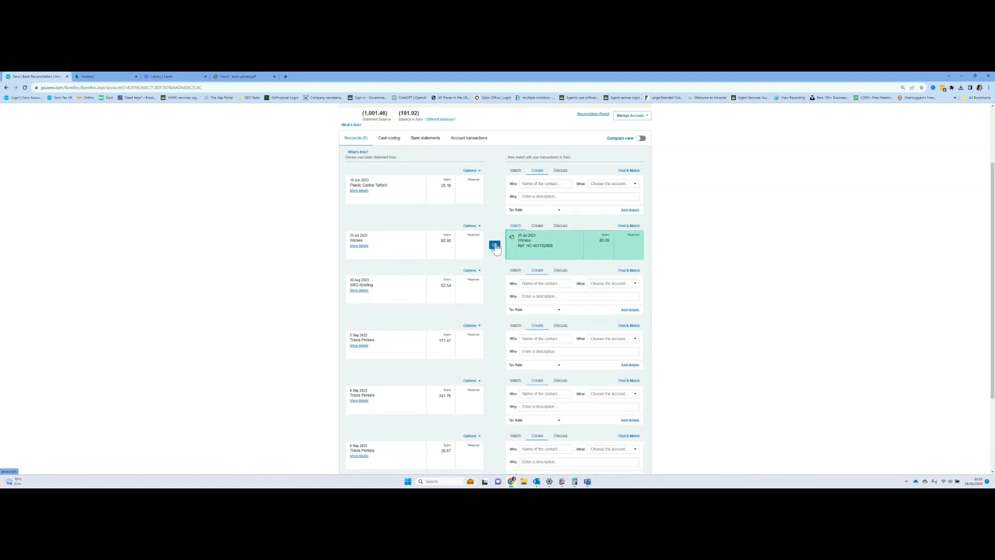
pyautogui.click(496, 247)
# Step: Display the list of all bills to pay in Xero
pyautogui.scroll(3, 334, 298)
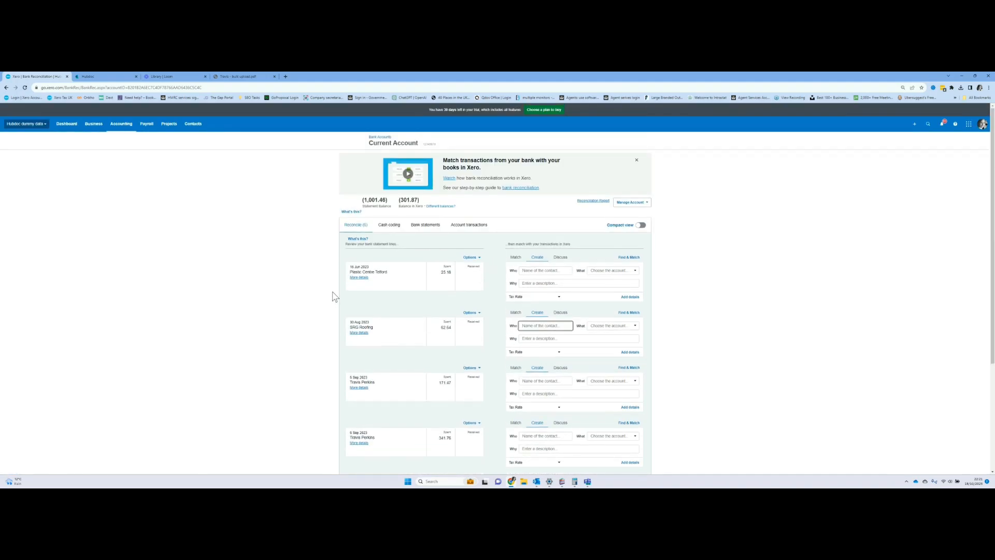
pyautogui.click(127, 130)
pyautogui.click(101, 131)
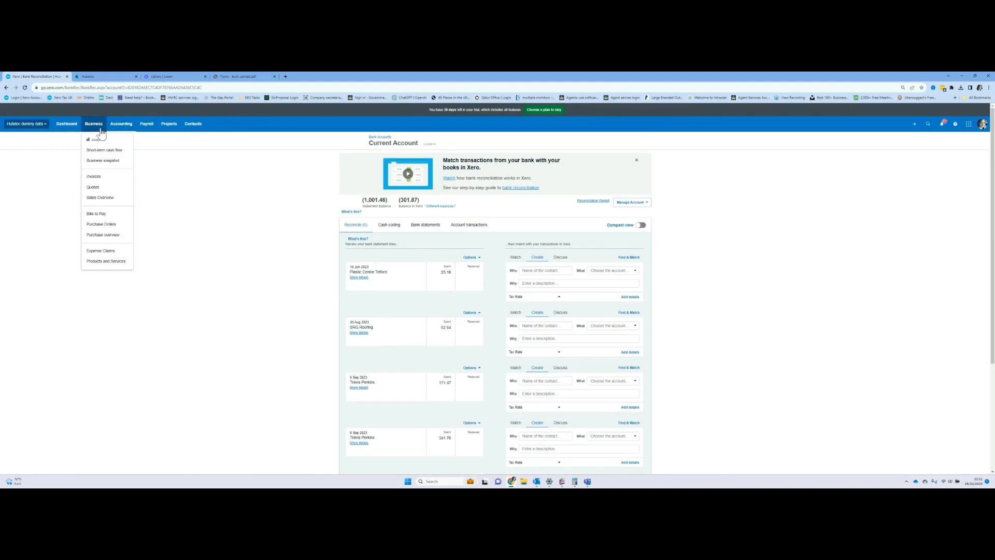
pyautogui.click(104, 214)
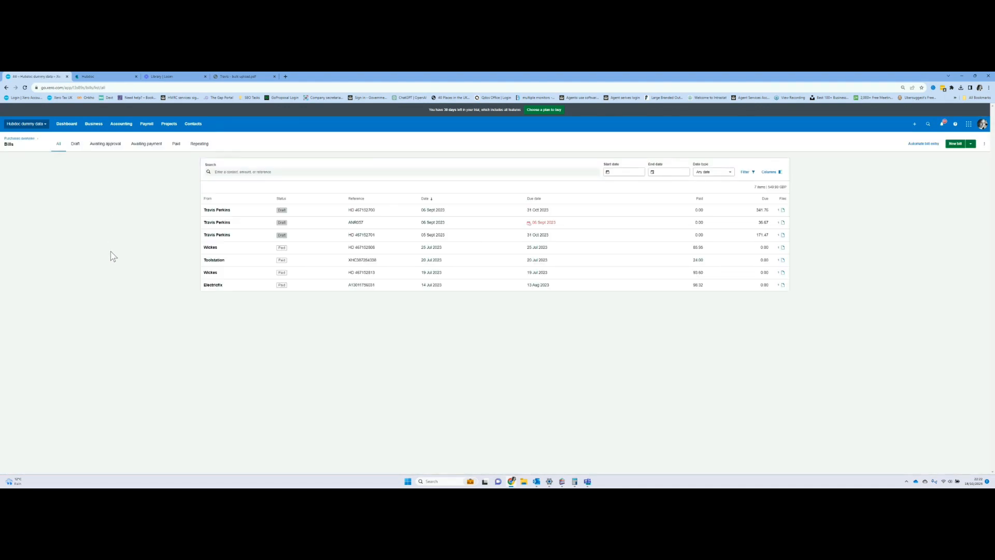
# Step: Open the Wickes bill dated 25 Jul 2023, preview its attached receipt PDF and close the preview
pyautogui.click(210, 259)
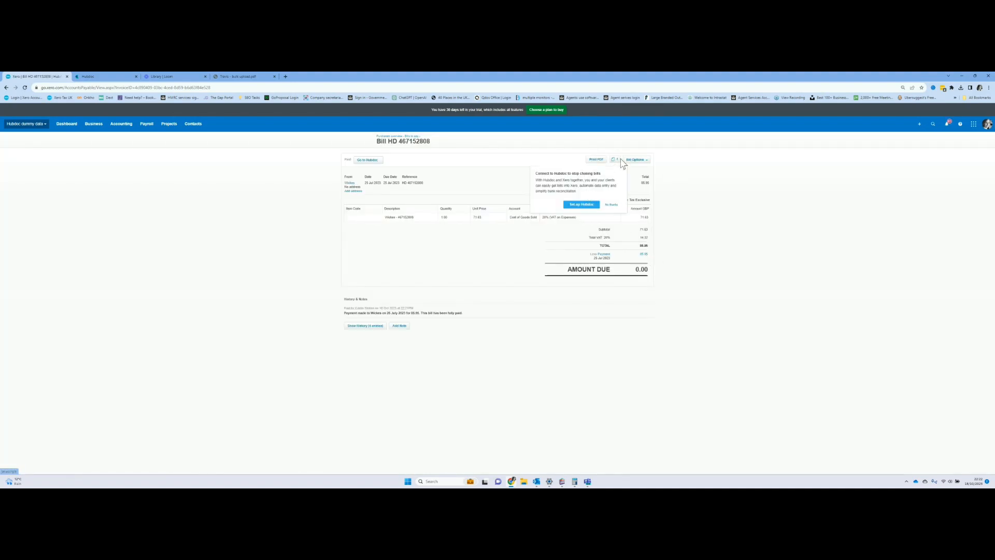
pyautogui.click(615, 160)
pyautogui.click(575, 181)
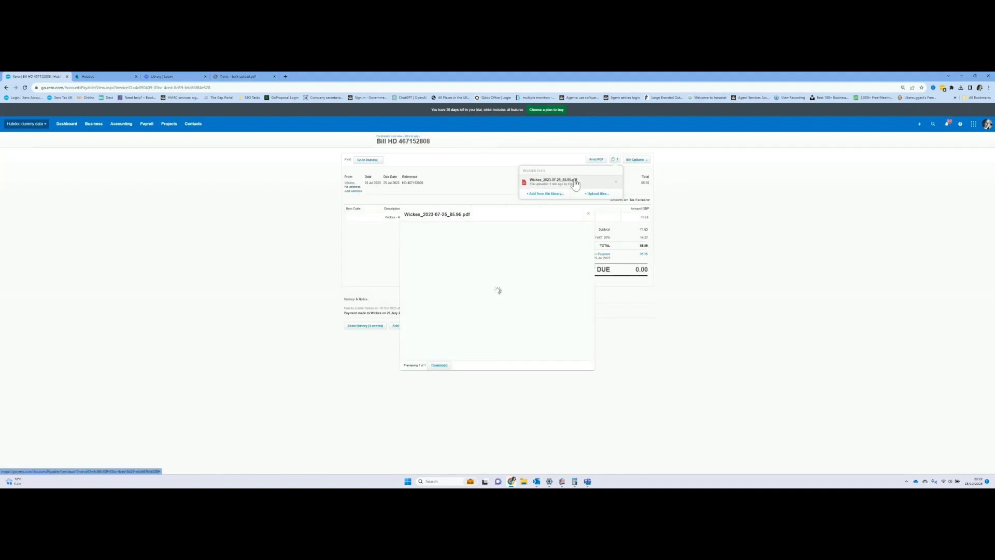
pyautogui.scroll(5, 581, 247)
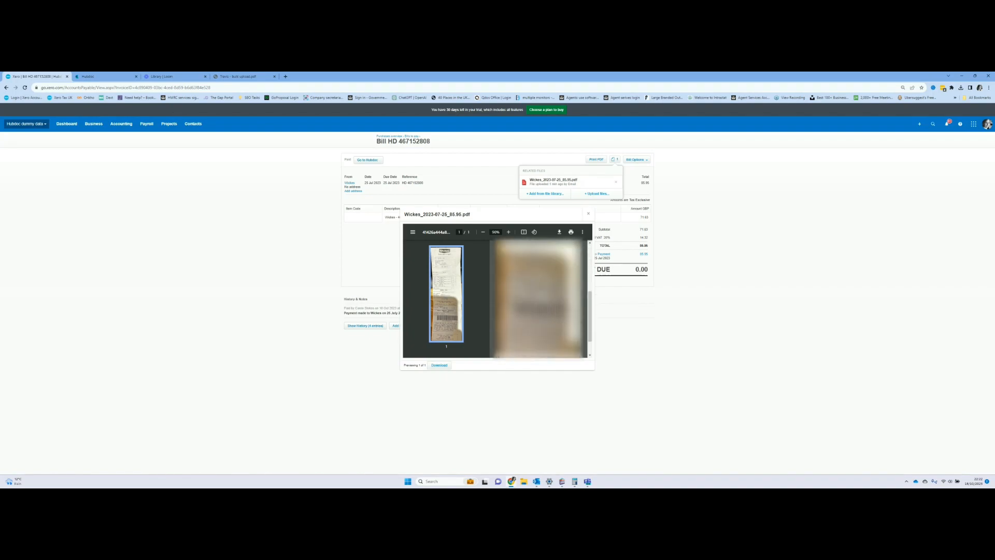
pyautogui.click(588, 214)
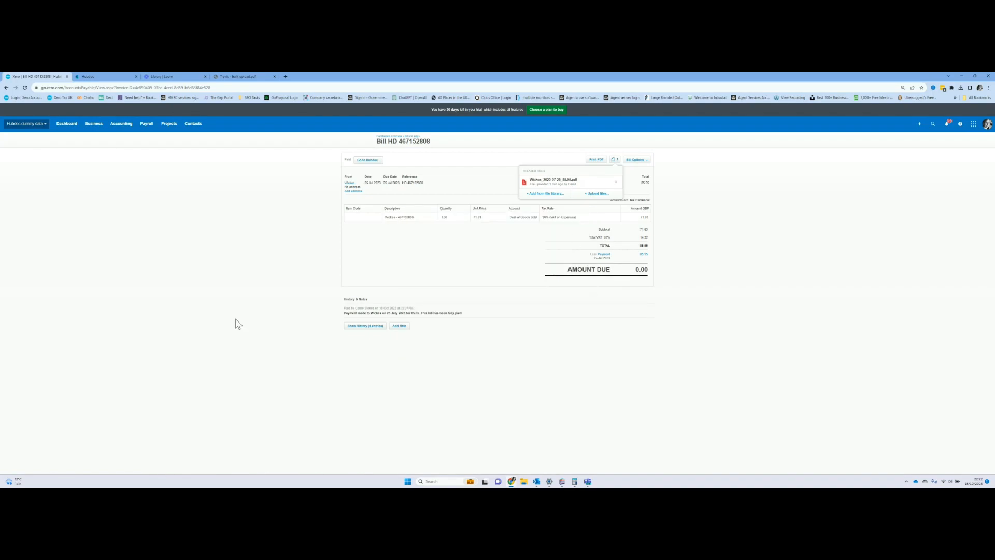